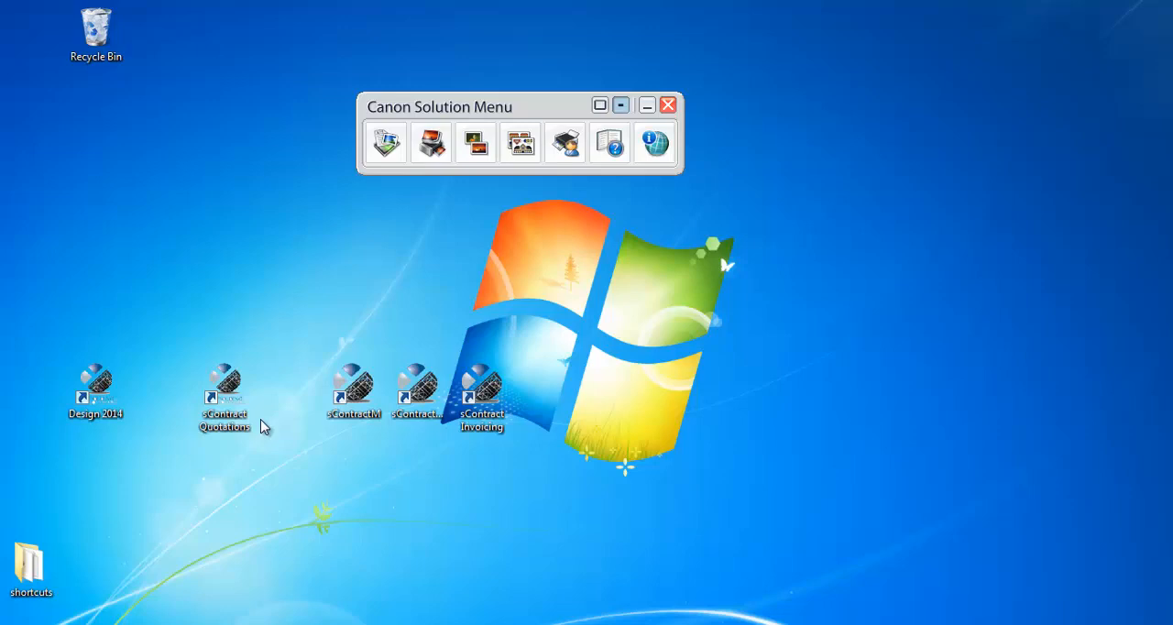
- Launch sContract Quotations and log in to Projects/Quotes with the user name and password
double_click(225, 390)
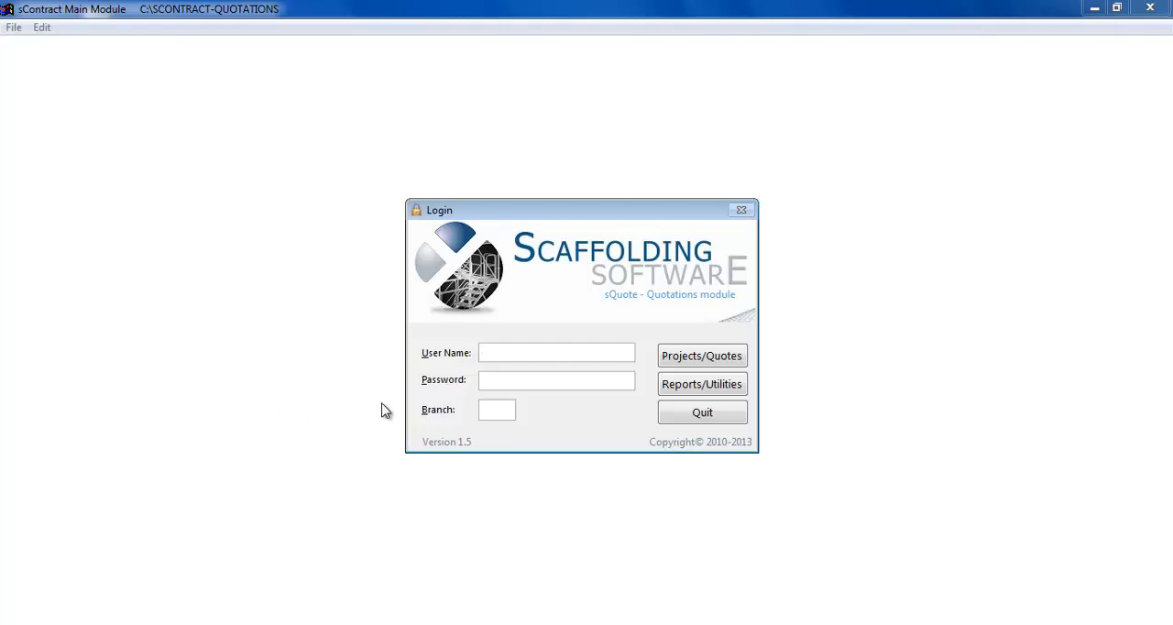
text(ANDREW)
key(Tab)
text(******)
key(Tab)
click(691, 364)
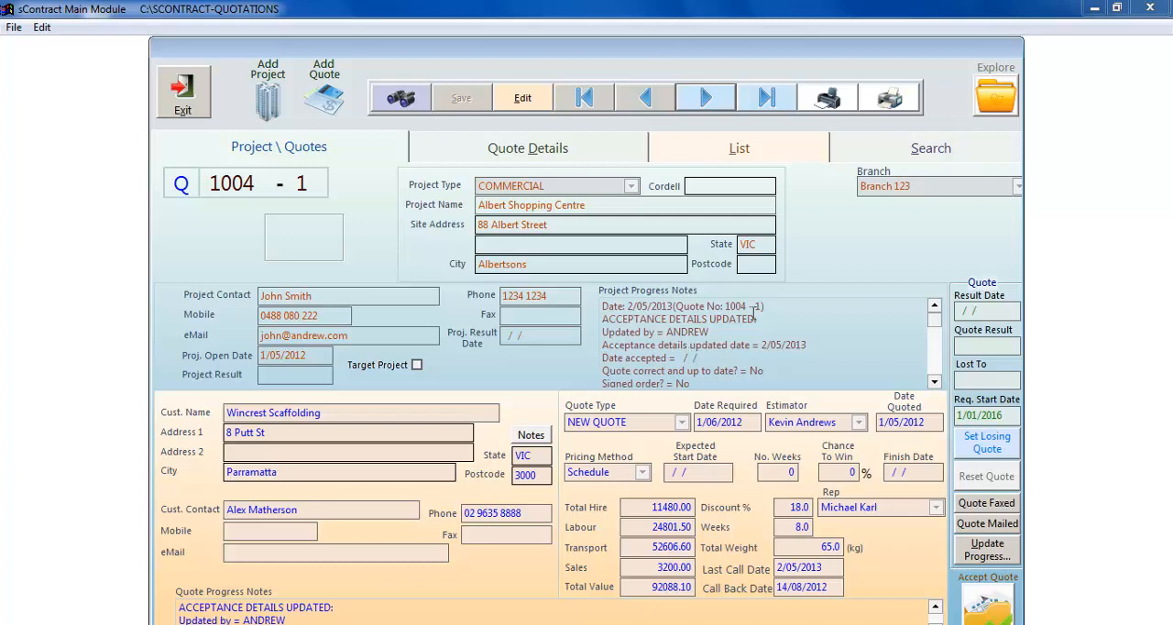
- Look through the Albert Shopping Centre quote's stage details, the quote list and the search filters, and return to the project overview
click(543, 150)
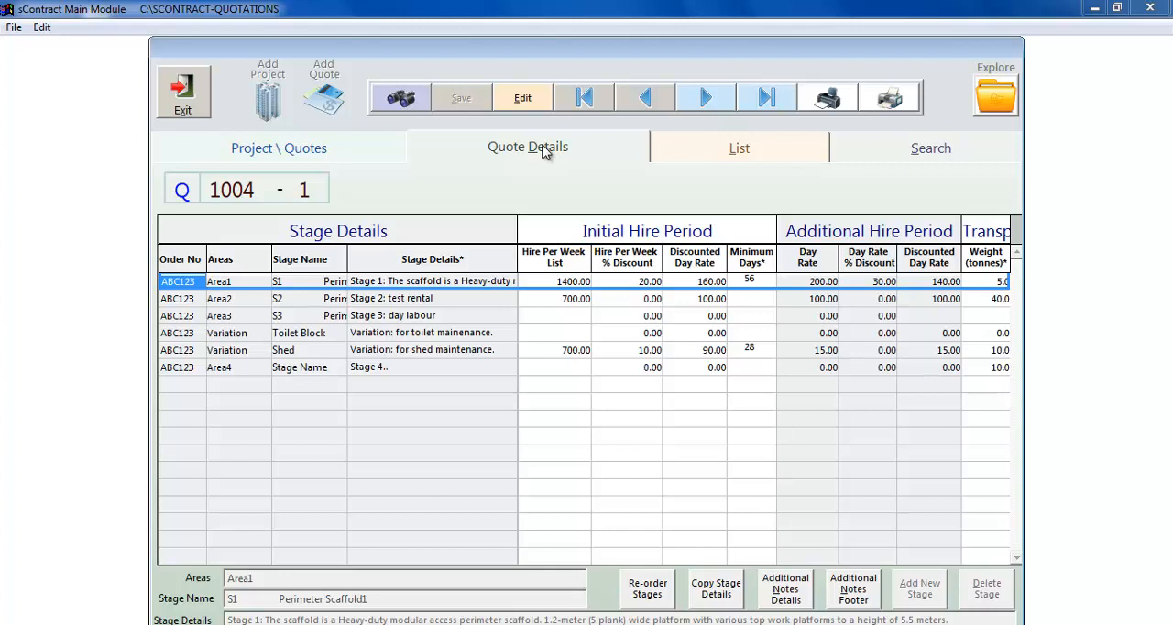
click(687, 151)
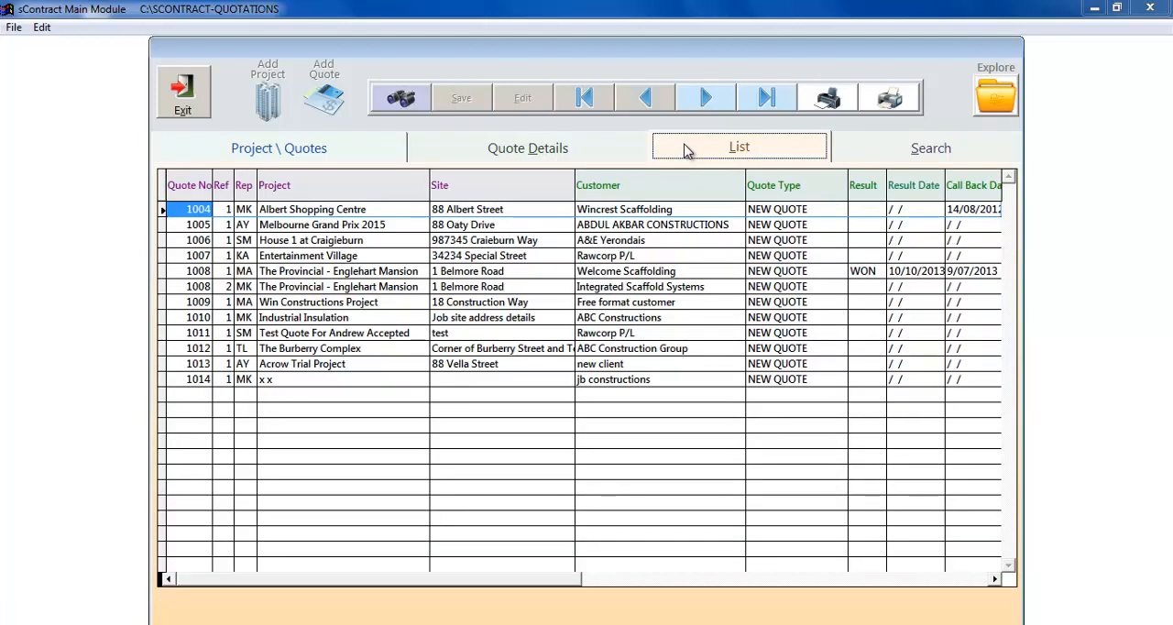
click(887, 156)
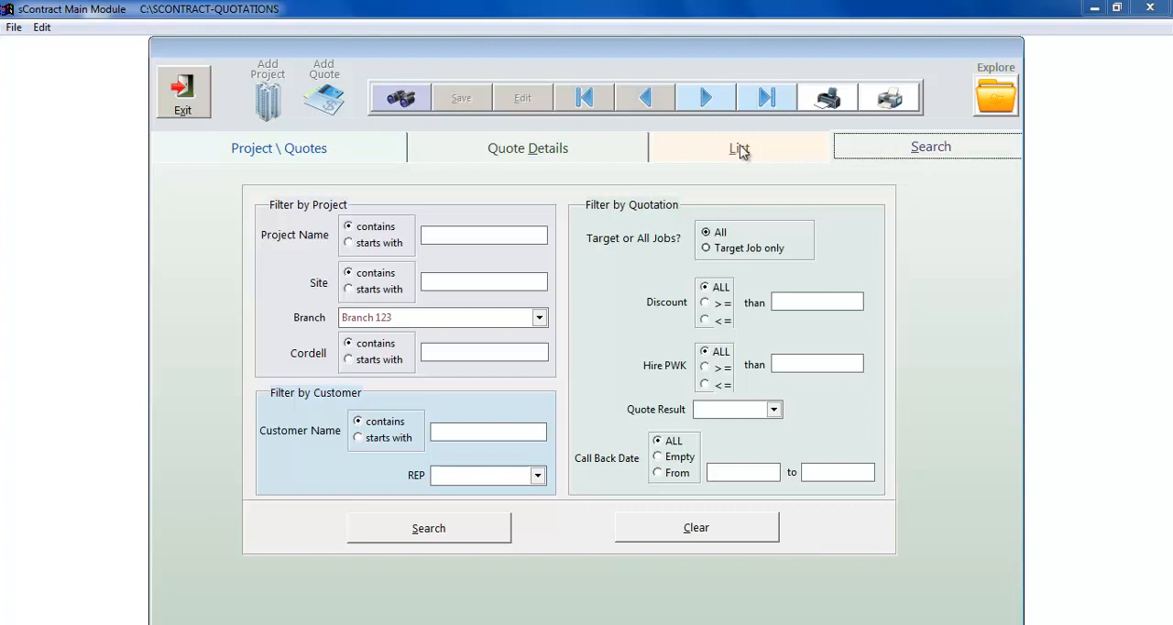
click(385, 153)
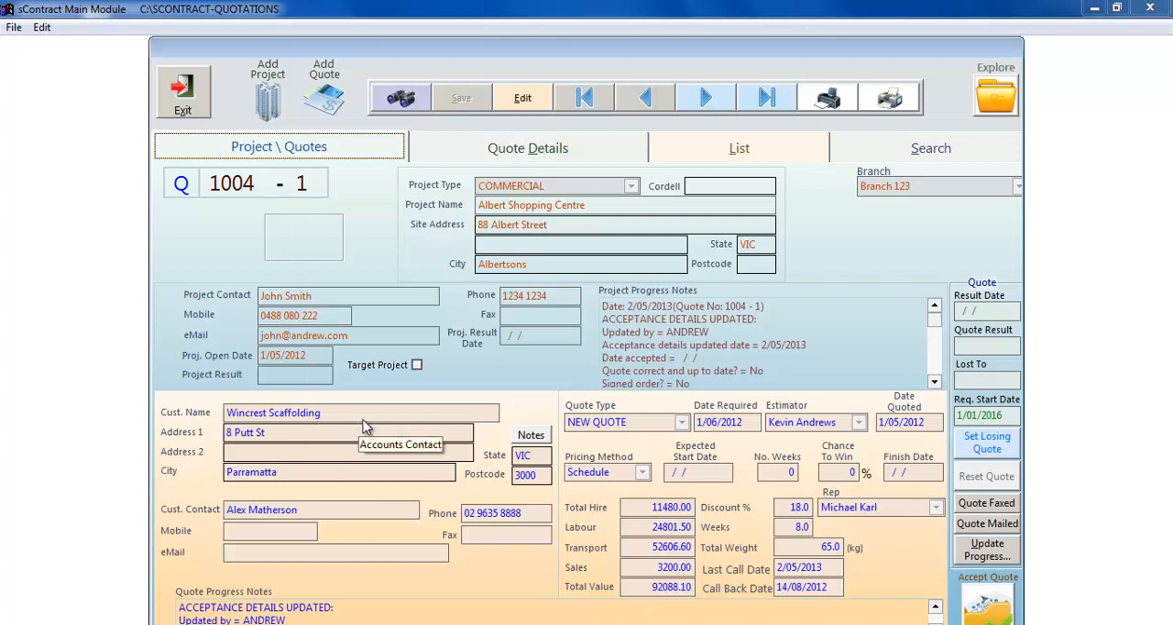
- Put the Albert Shopping Centre quote into edit mode, try the customer finder, view the stage details, and revert the edit
click(522, 98)
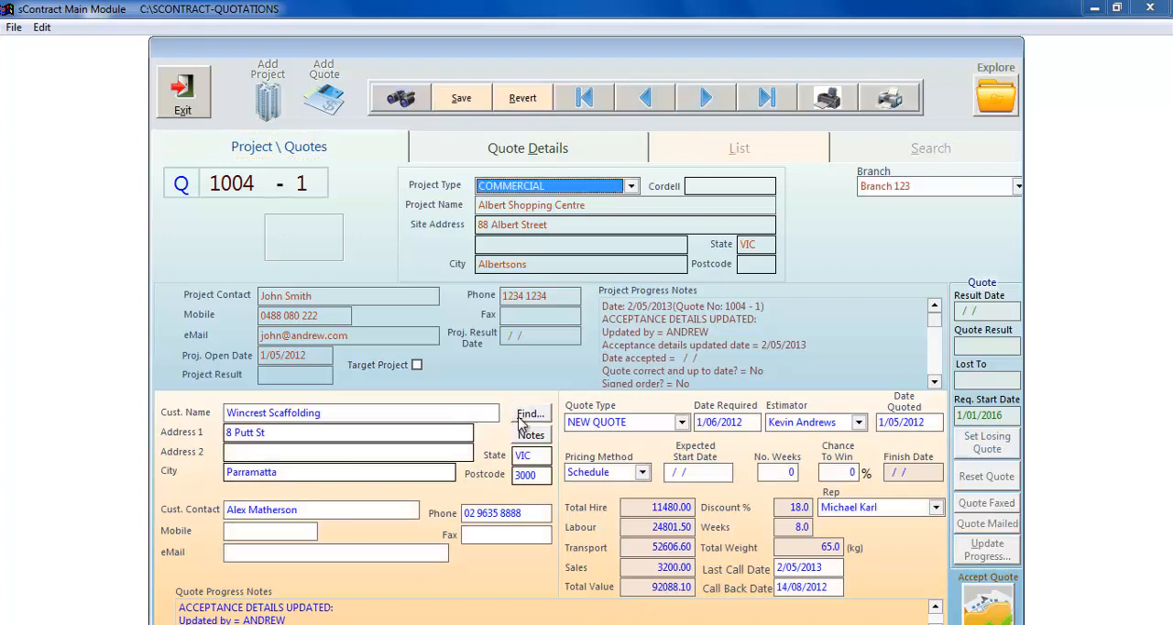
click(530, 414)
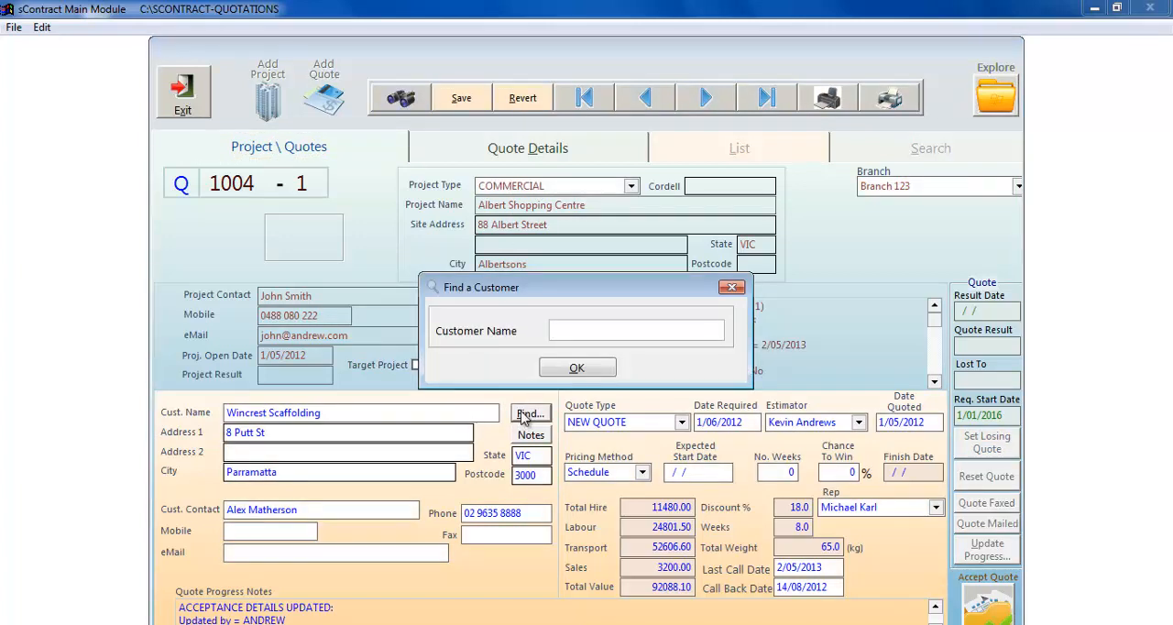
click(559, 371)
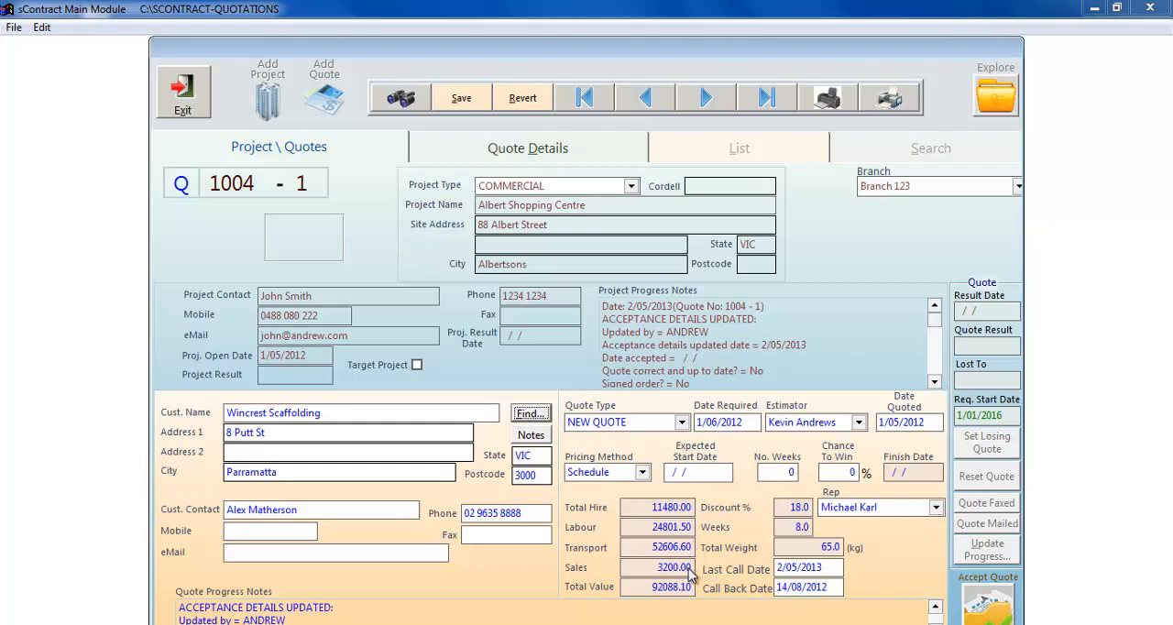
click(567, 154)
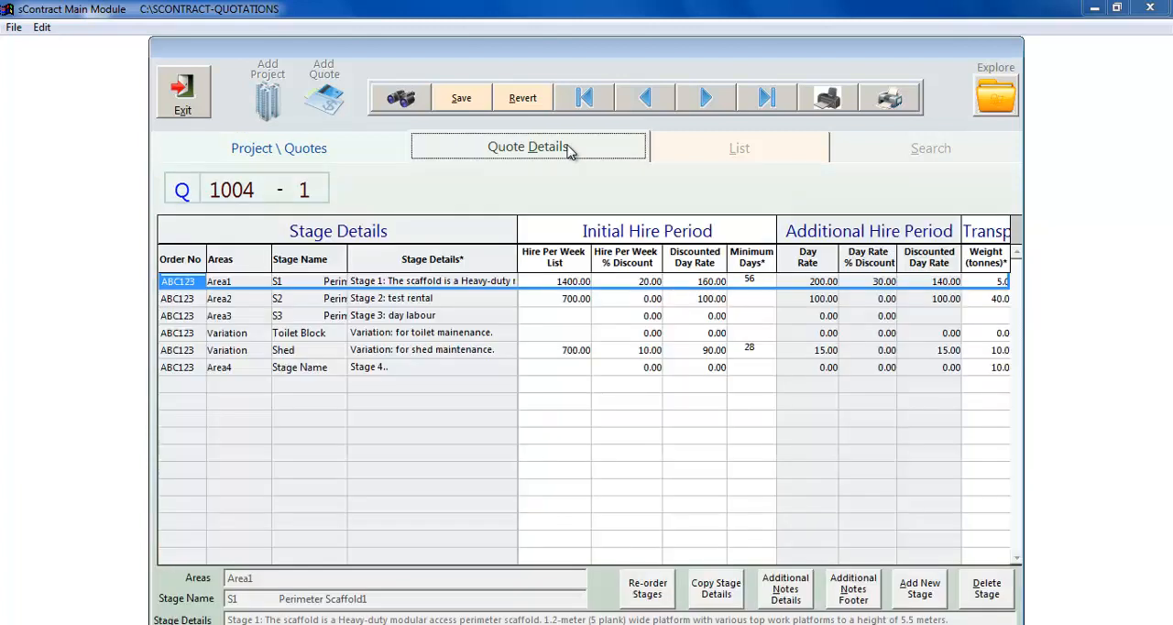
click(526, 103)
- Search the quotes for customer names containing "abc"
click(728, 156)
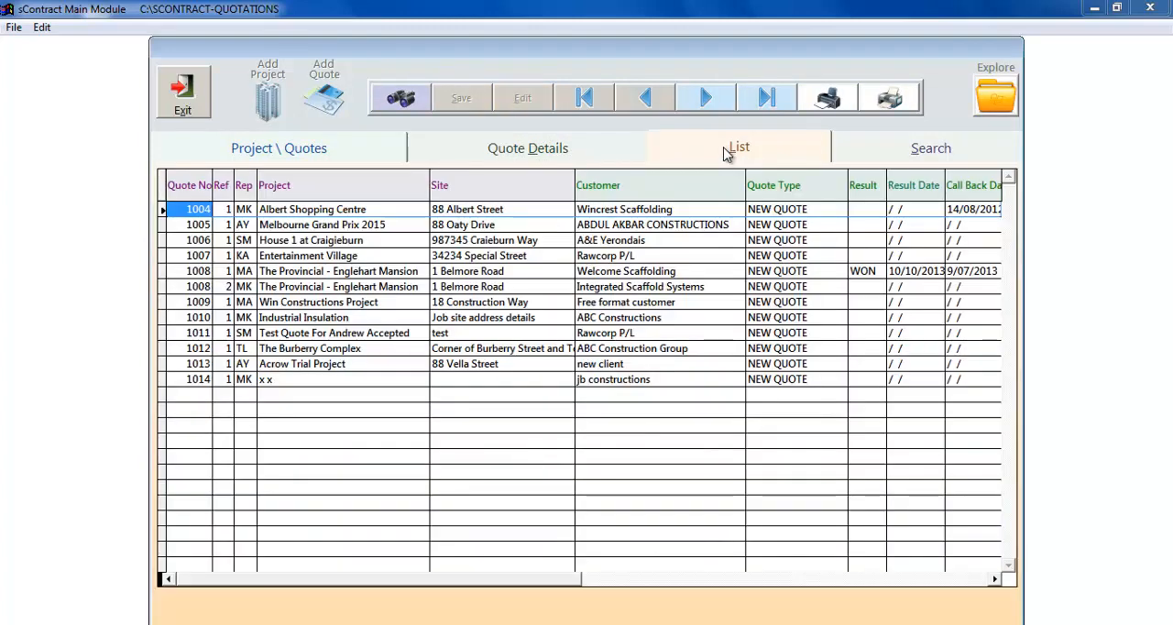
click(850, 159)
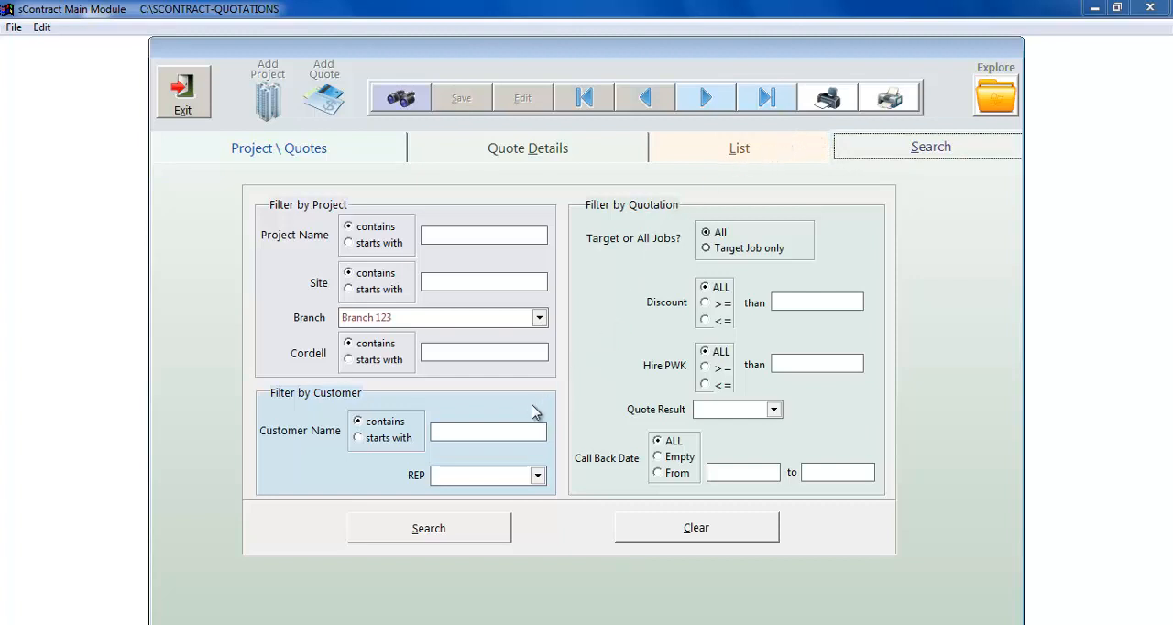
click(462, 434)
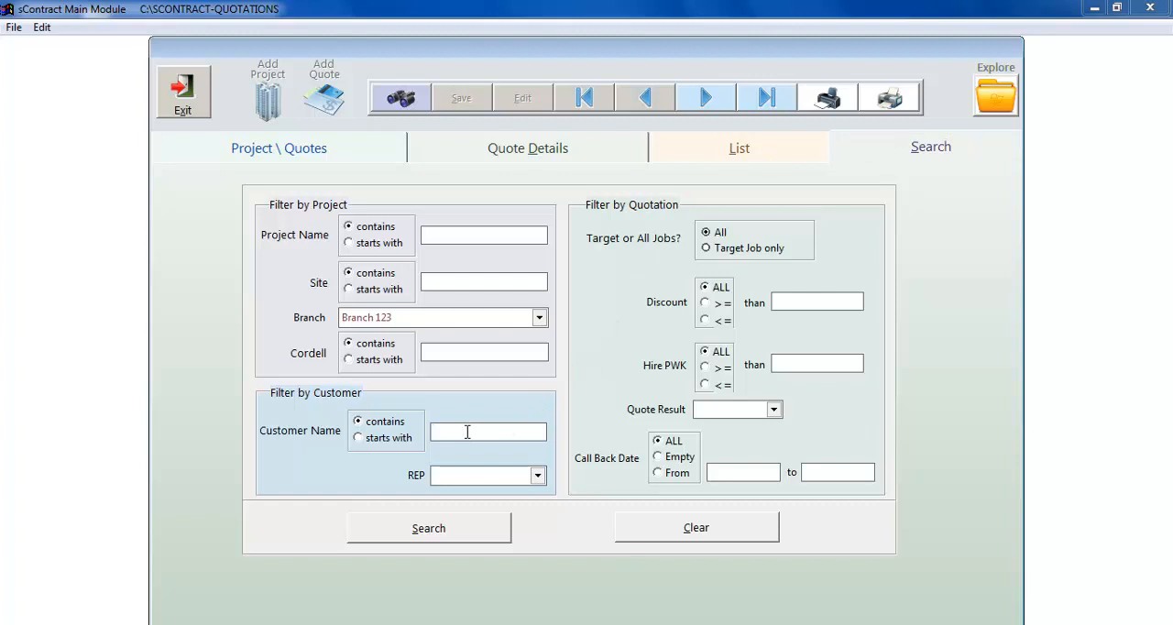
text(abc)
click(420, 529)
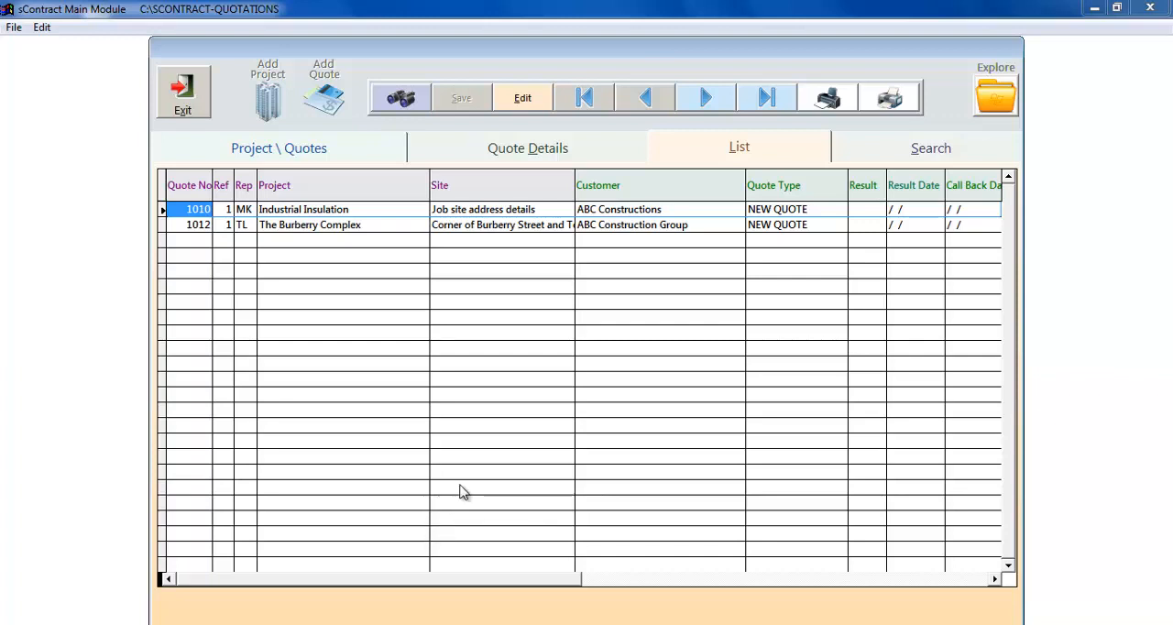
- Open the Industrial Insulation quote from the search results and bring up its stage details for editing
double_click(196, 211)
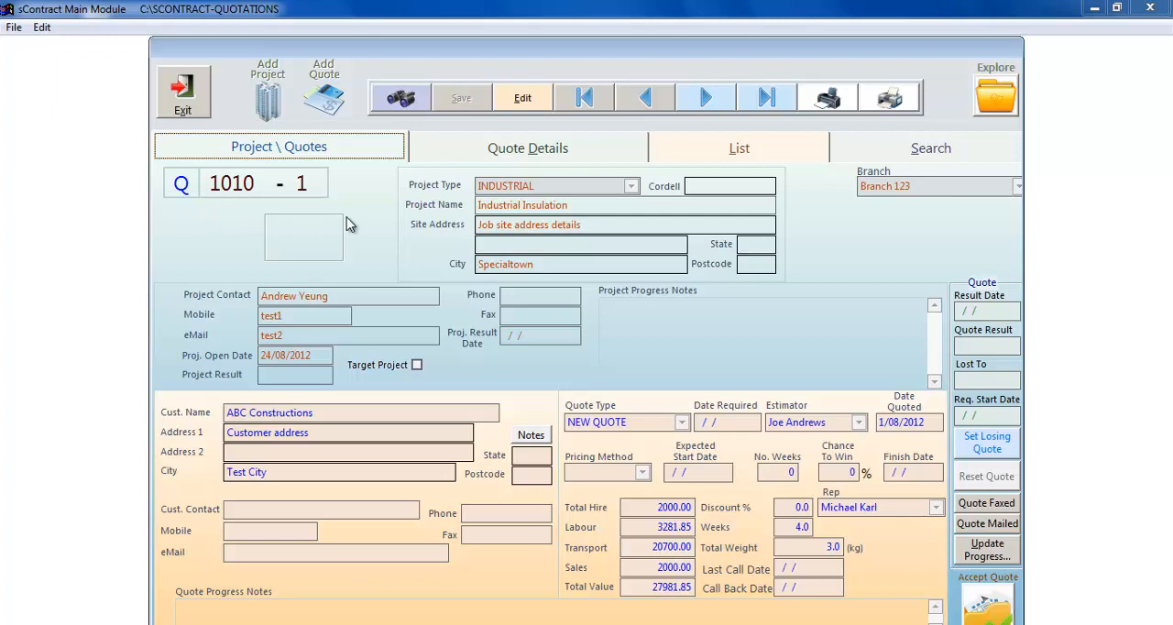
click(448, 154)
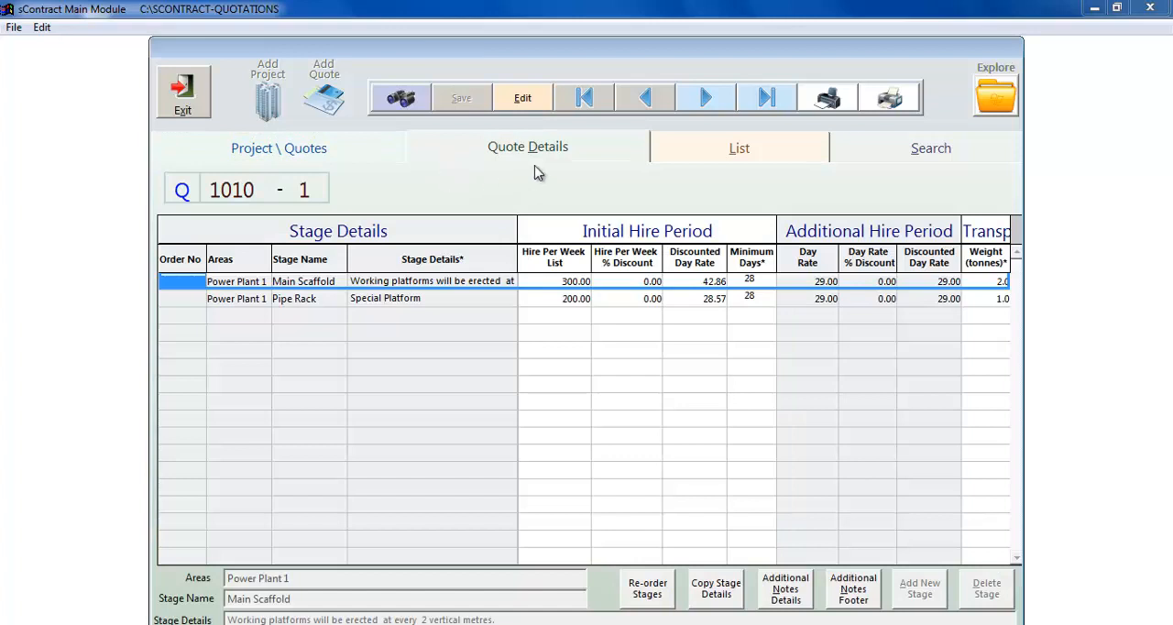
click(536, 103)
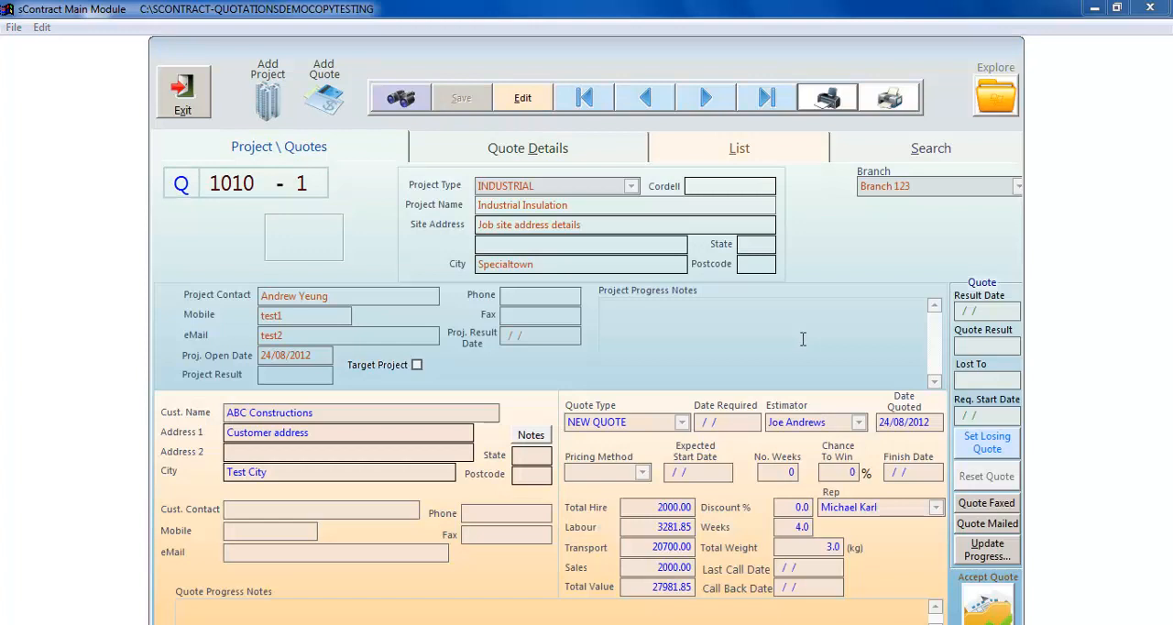
- Clear the previous search filters and search for project names containing "grand"
click(884, 150)
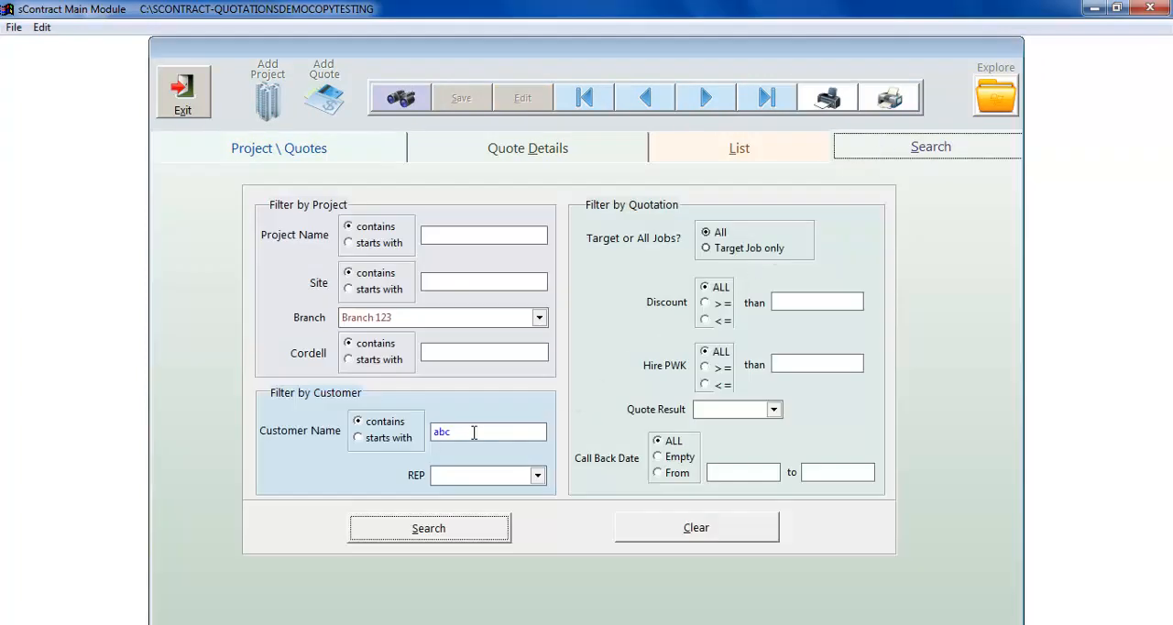
click(685, 531)
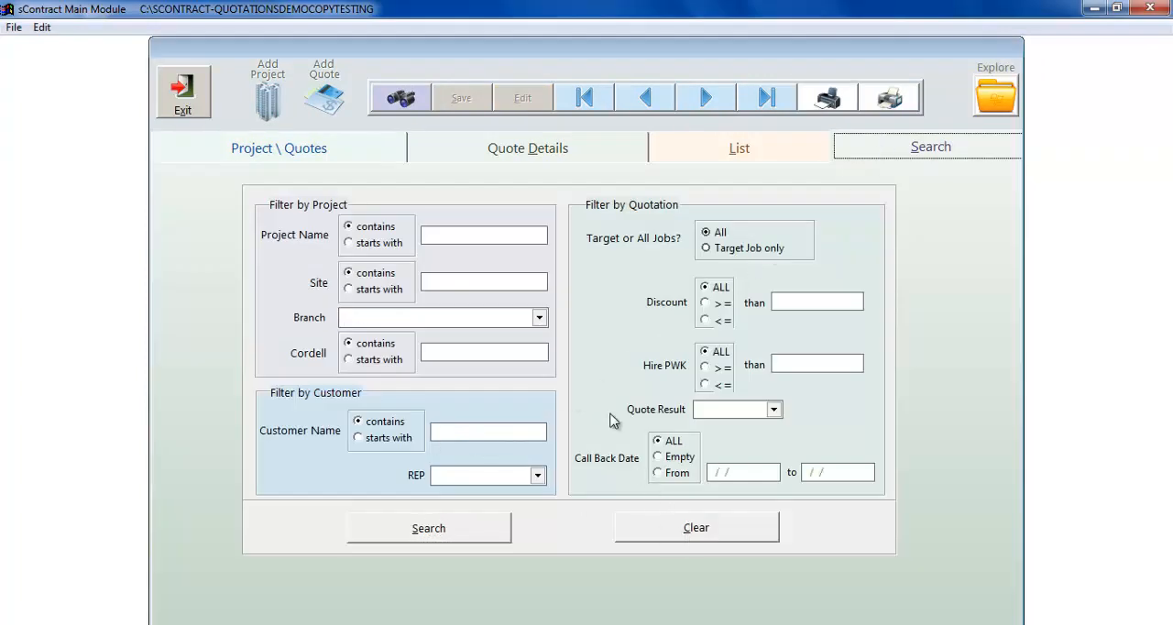
click(459, 236)
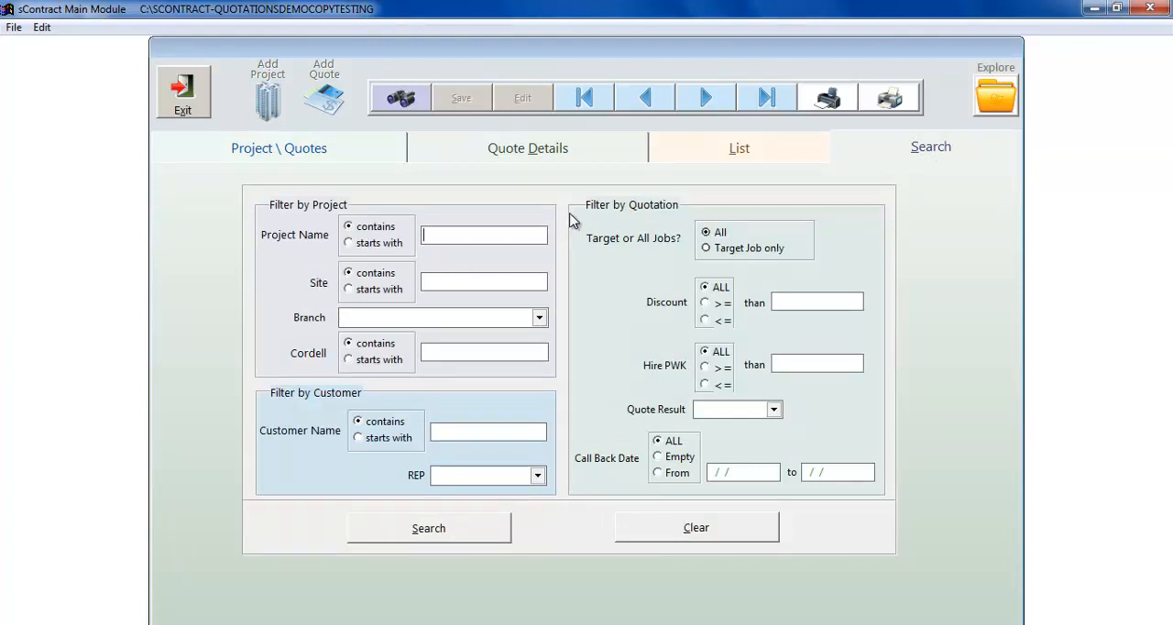
text(grand)
click(473, 529)
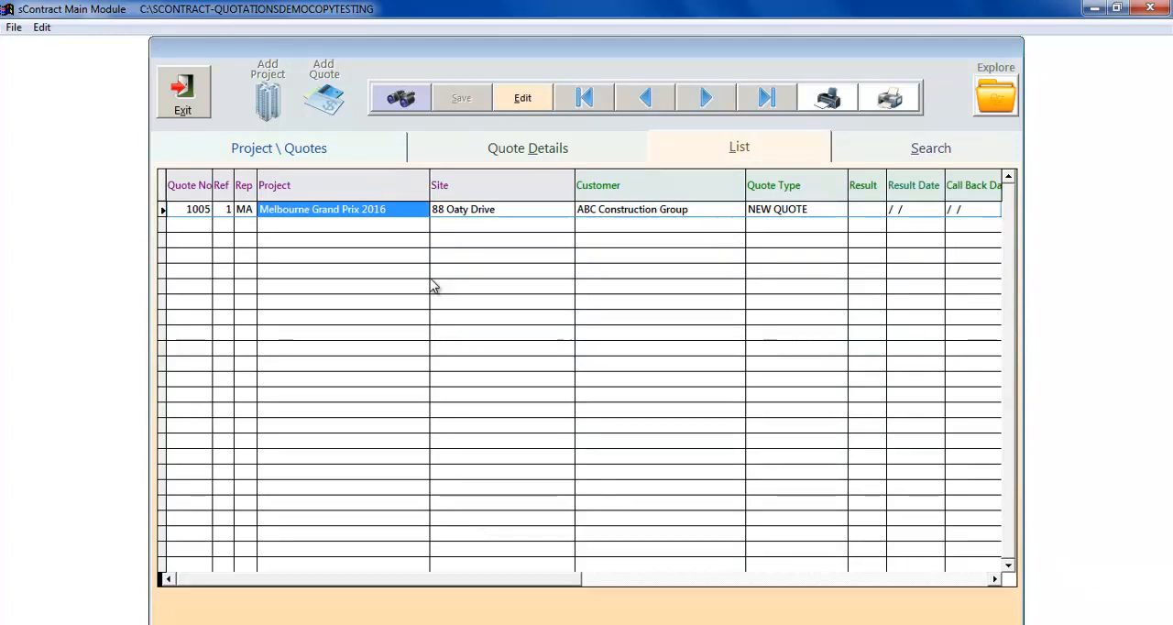
- Open the Melbourne Grand Prix 2016 quote and read the Schumacher Stand stage's full description in its quote details
click(200, 207)
double_click(201, 208)
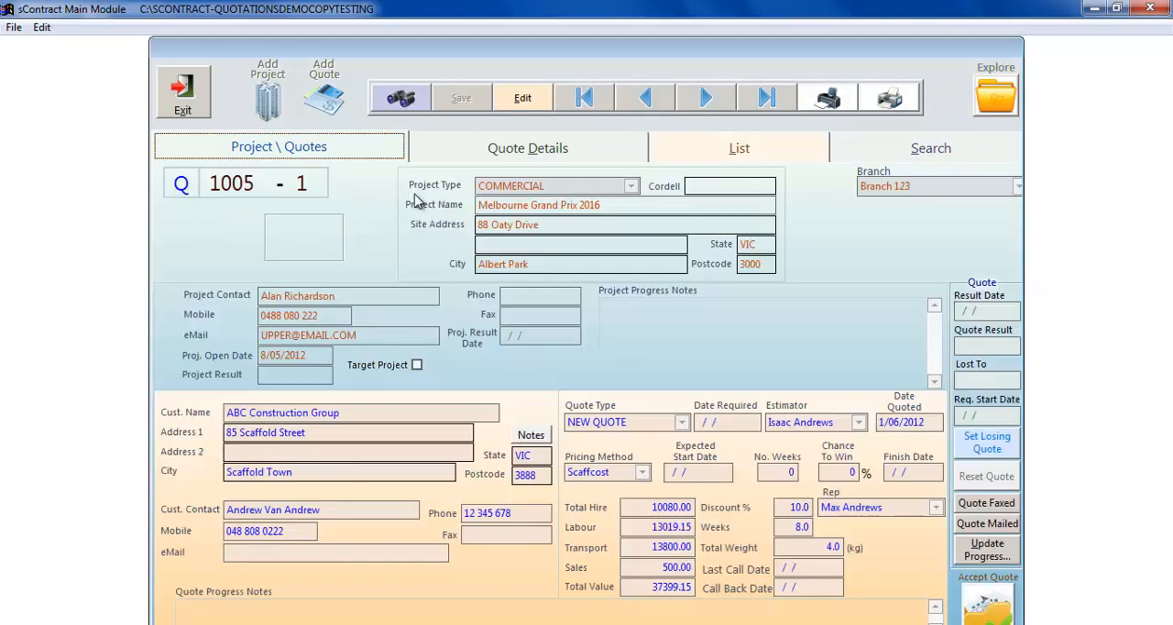
click(488, 154)
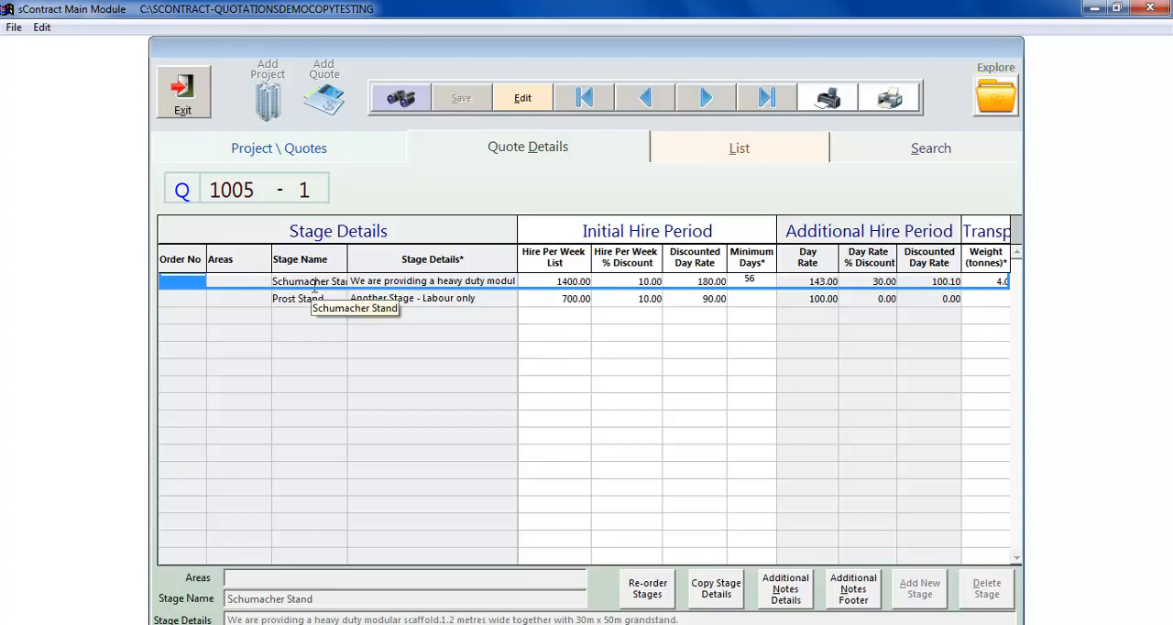
double_click(387, 285)
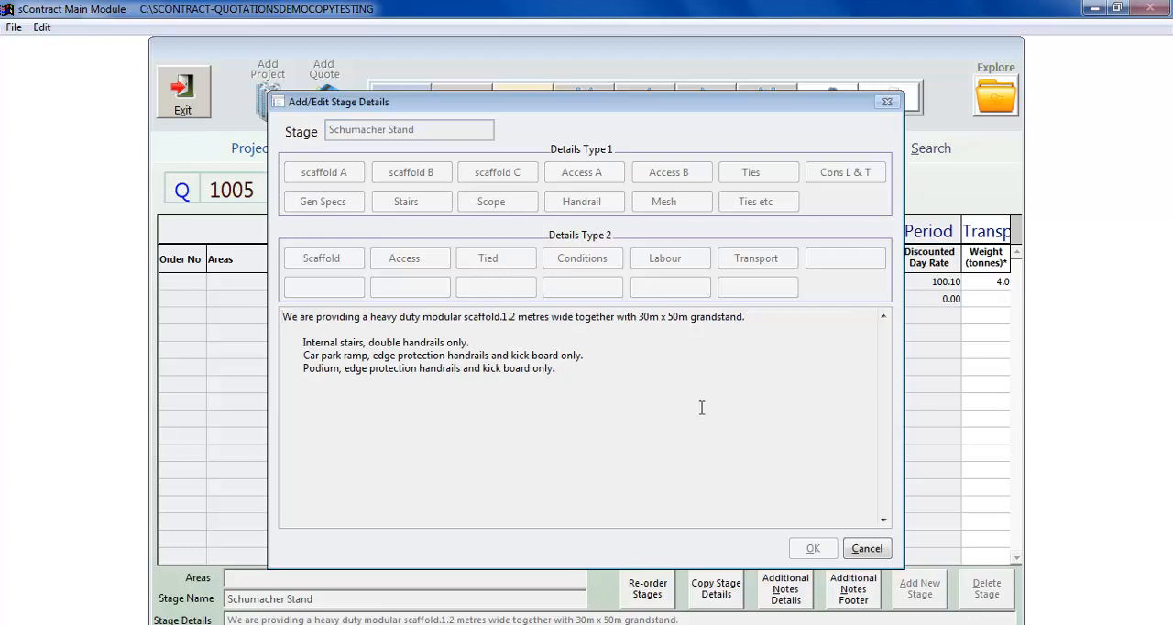
click(866, 549)
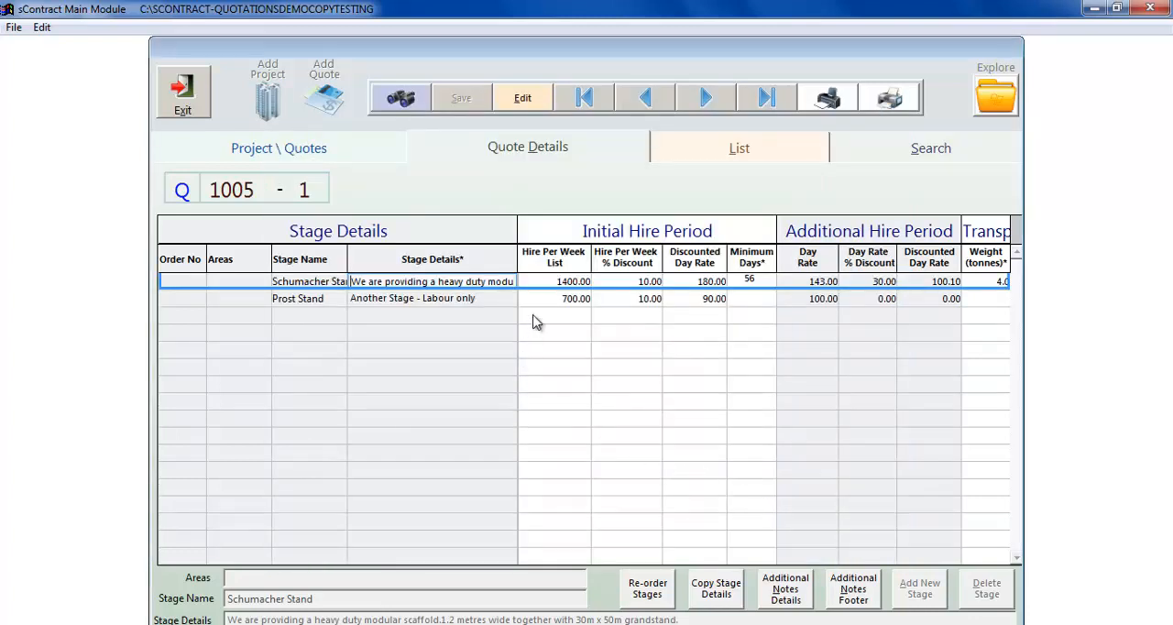
- Review the Schumacher Stand stage's rates for the initial and additional hire periods
click(565, 280)
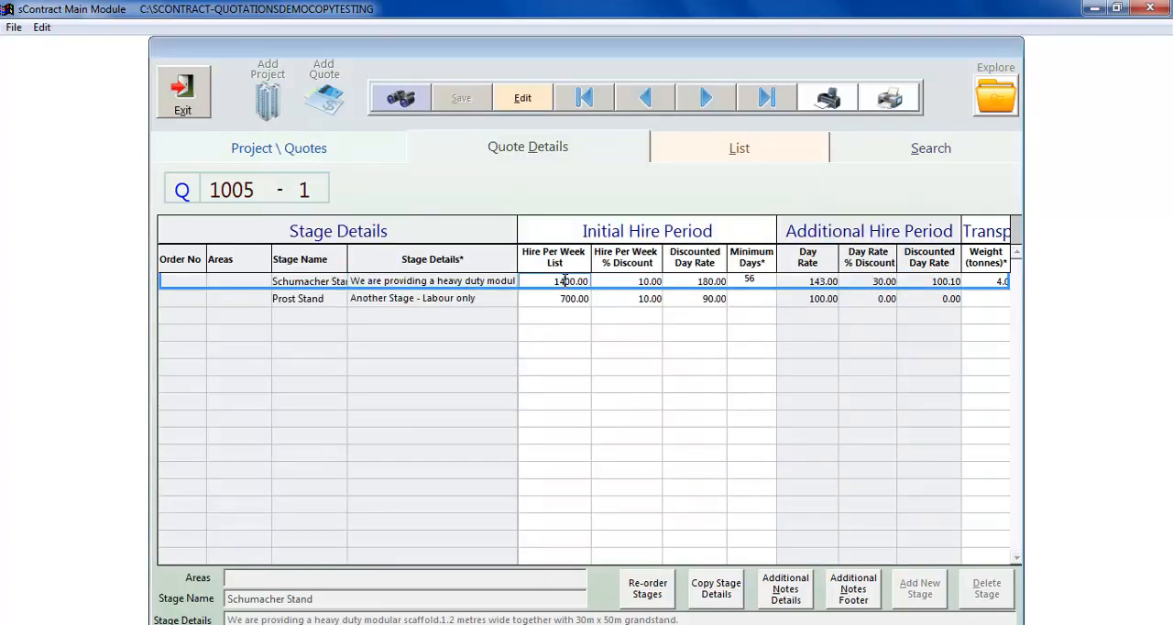
key(Tab)
key(Tab)
key(Tab)
key(Tab)
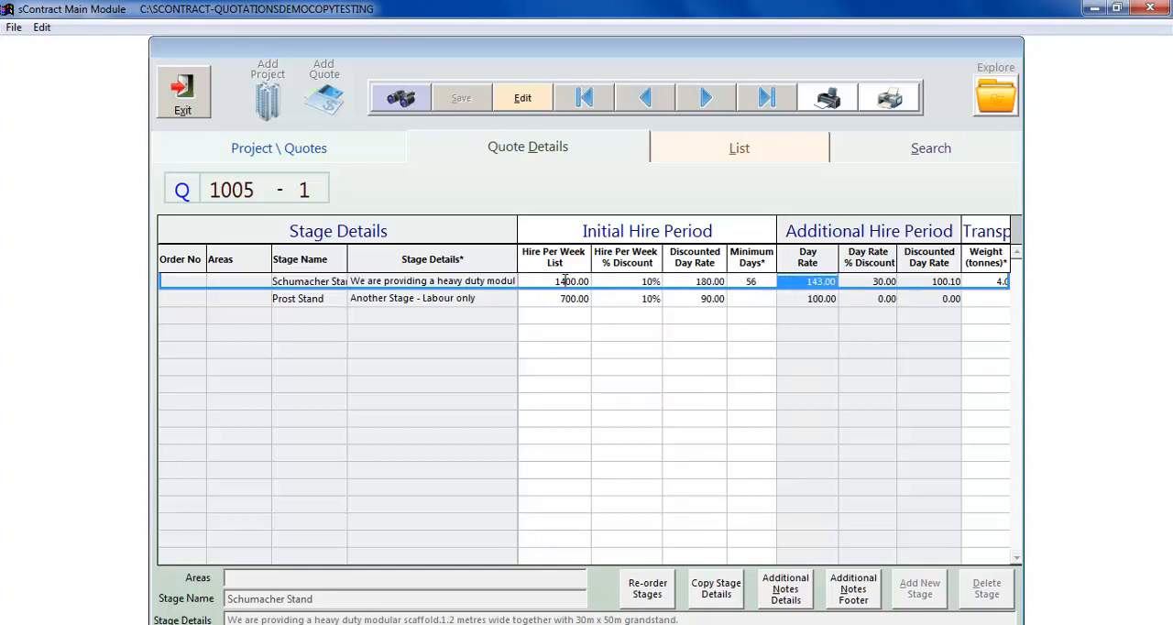
key(Tab)
key(Tab)
key(Tab)
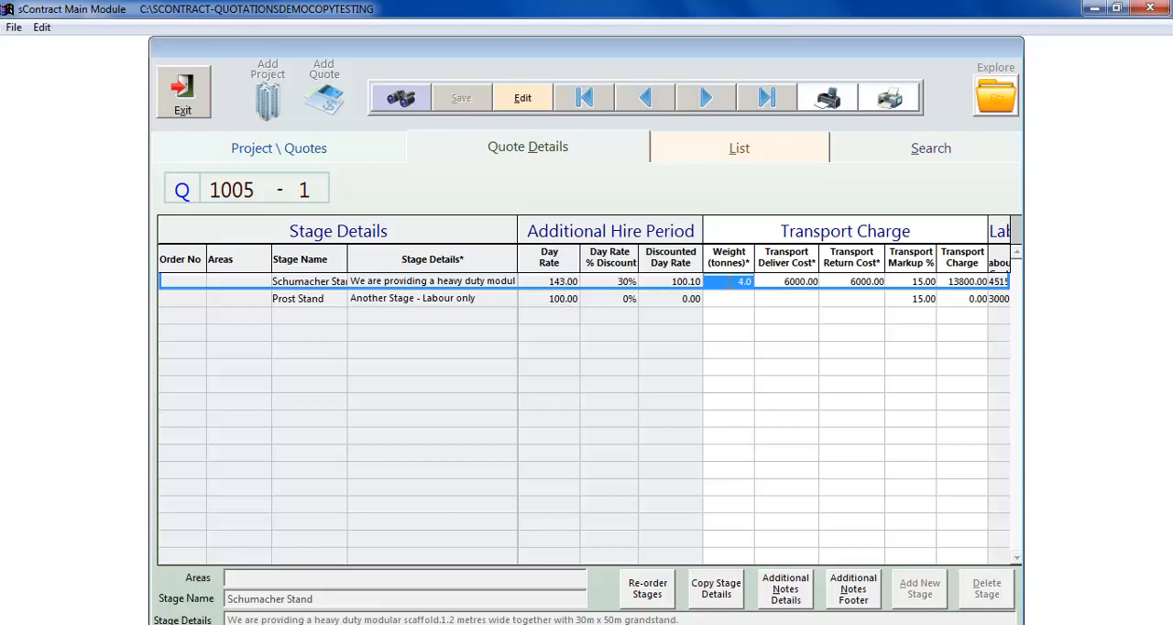
- Inspect the weight, item count, area and length details behind the Schumacher Stand stage's weight, and close them unchanged
click(729, 281)
double_click(729, 282)
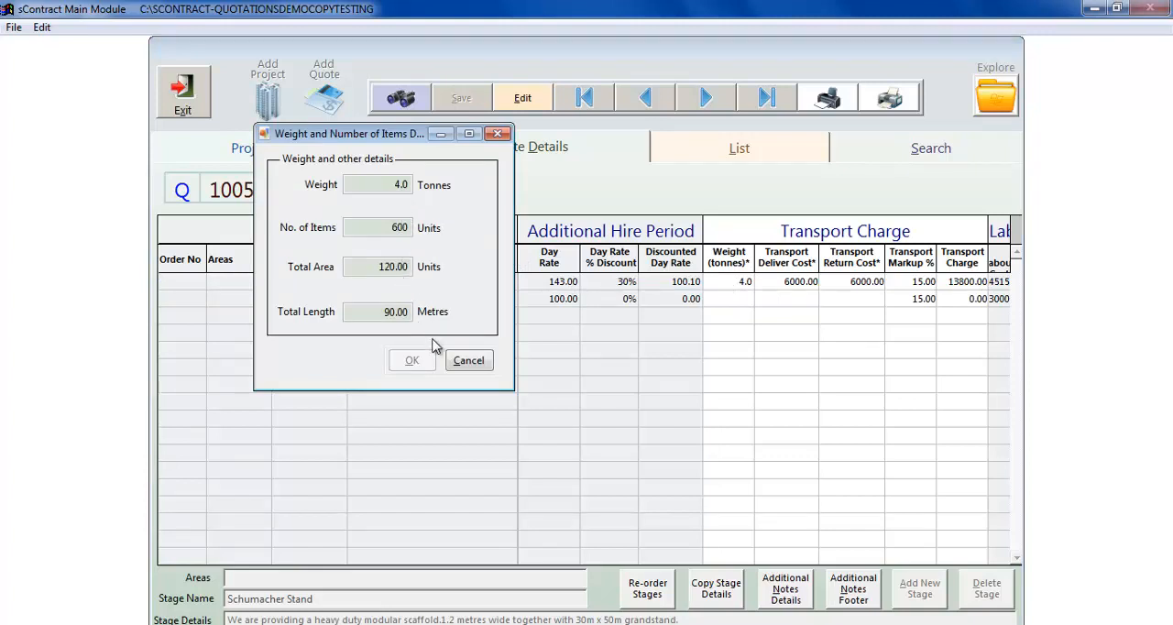
click(467, 361)
- Review the Schumacher Stand stage's transport costs and markup, and its labour cost fields
key(Tab)
key(Tab)
key(Tab)
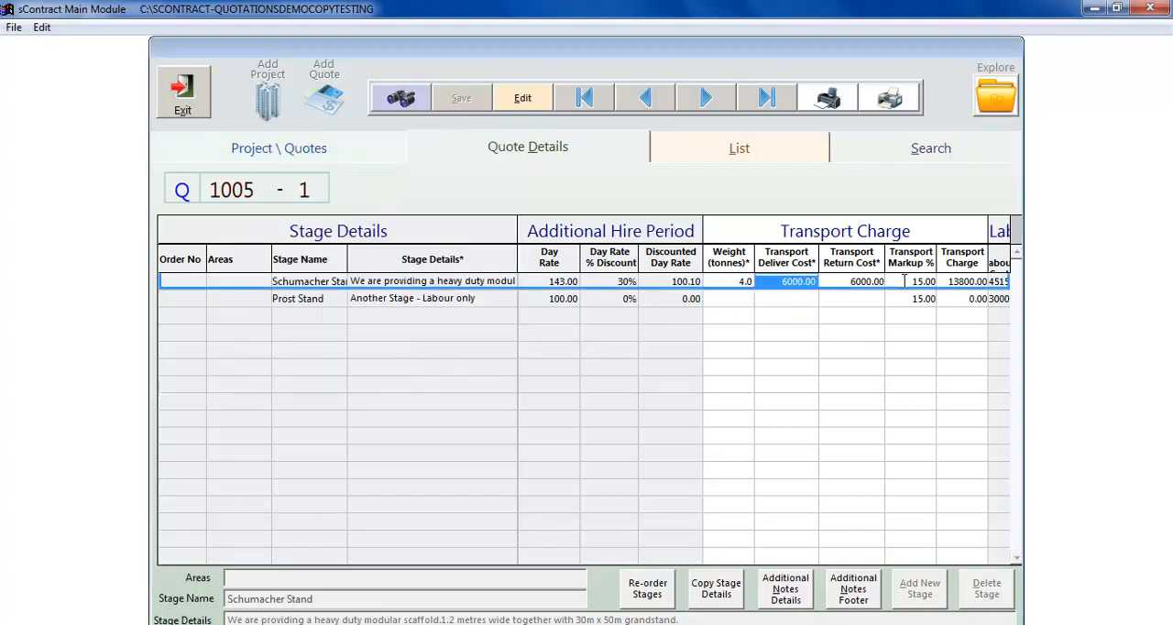
key(Tab)
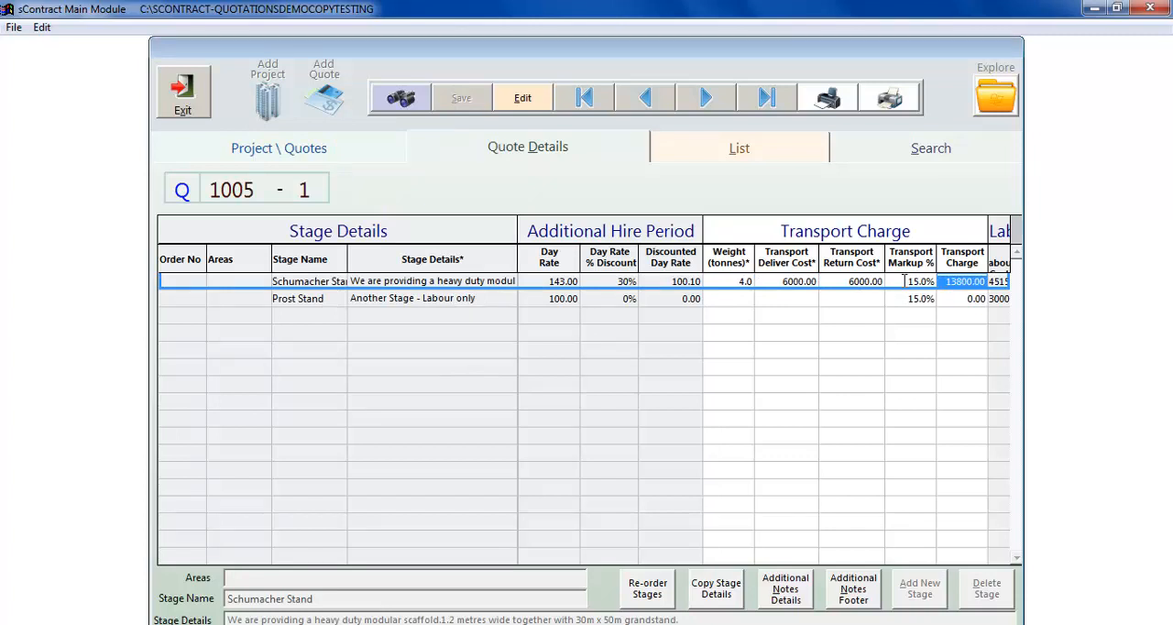
key(Tab)
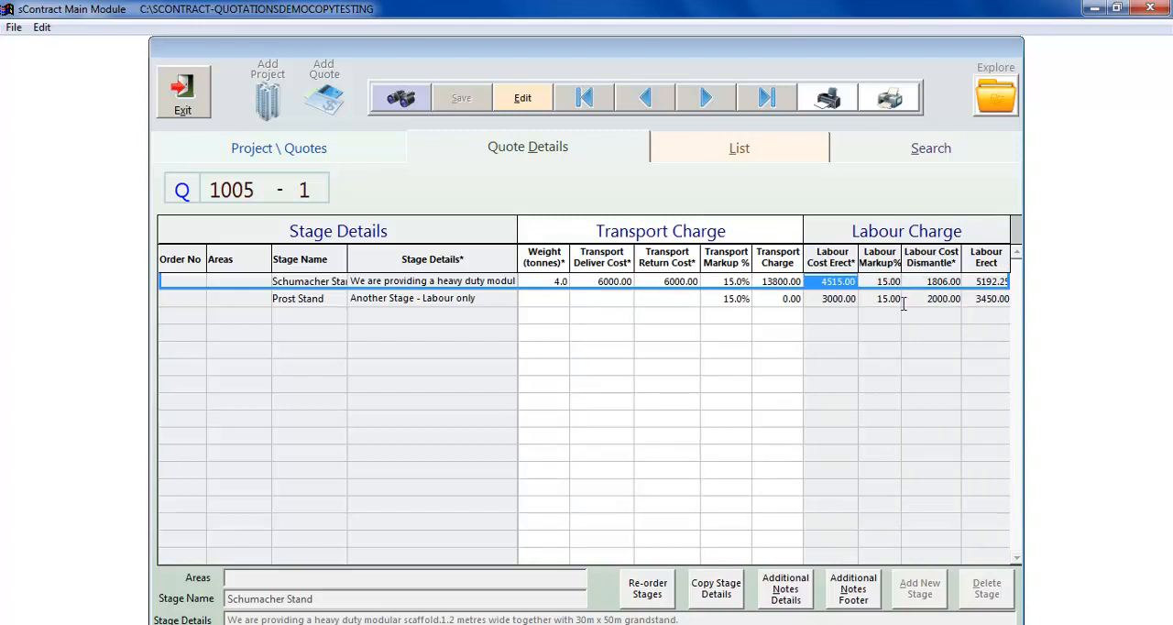
key(Tab)
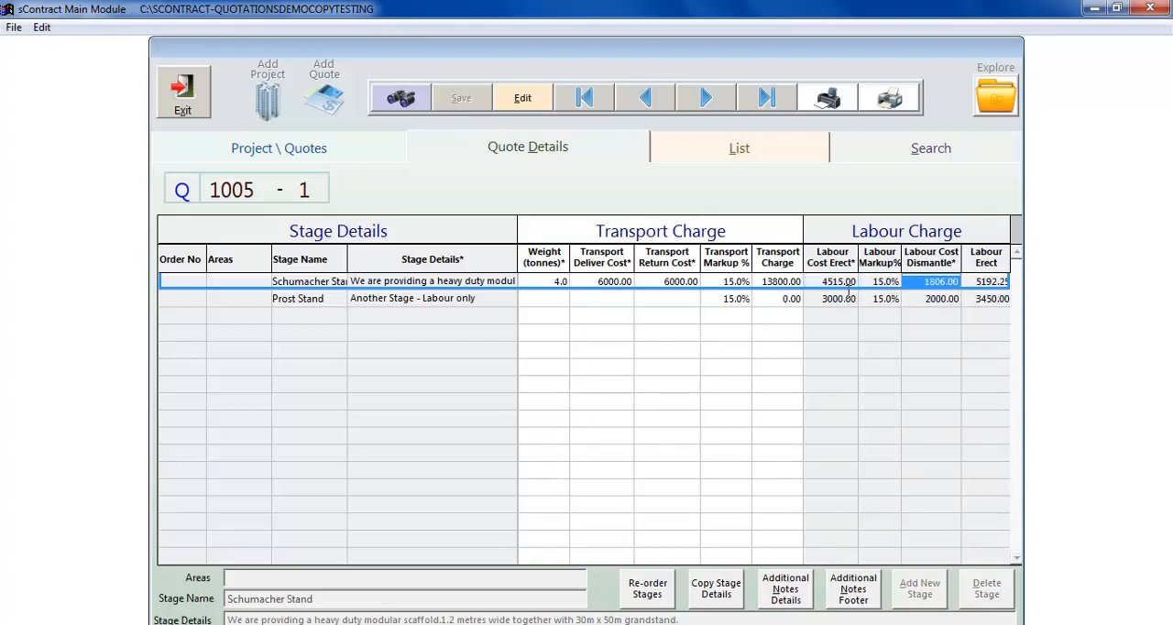
- Inspect the erect and dismantle labour cost calculation for the Schumacher Stand stage, and close it without changes
double_click(841, 282)
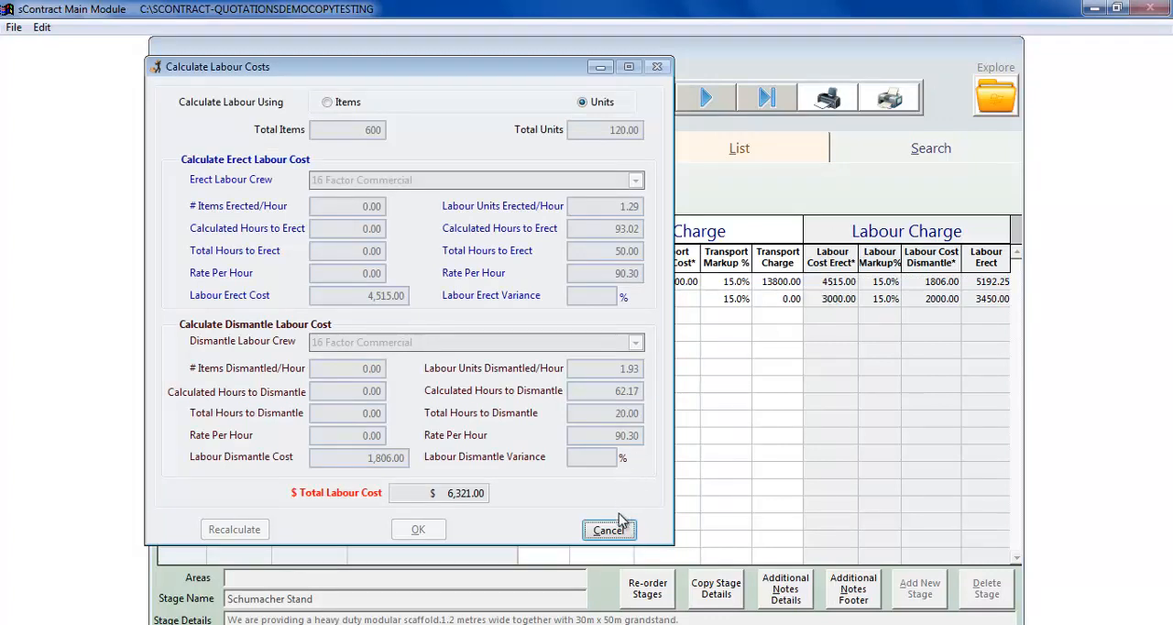
click(610, 531)
key(Tab)
key(Tab)
key(Tab)
key(Tab)
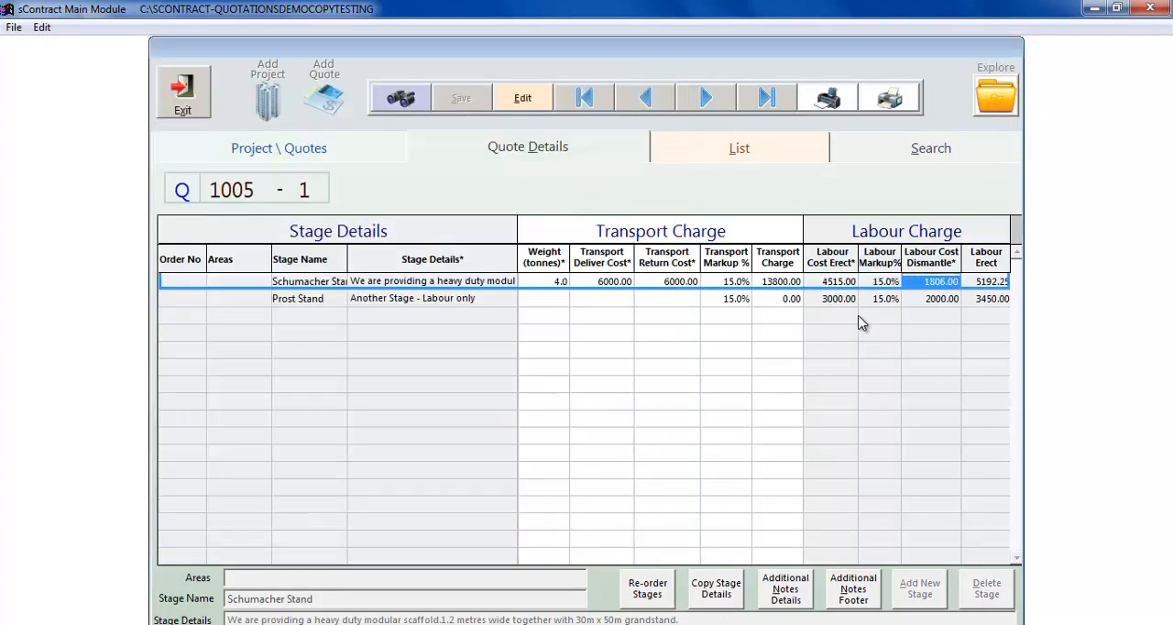
- Review the Schumacher Stand stage's sale items and total value, and return to the start of its row
key(Tab)
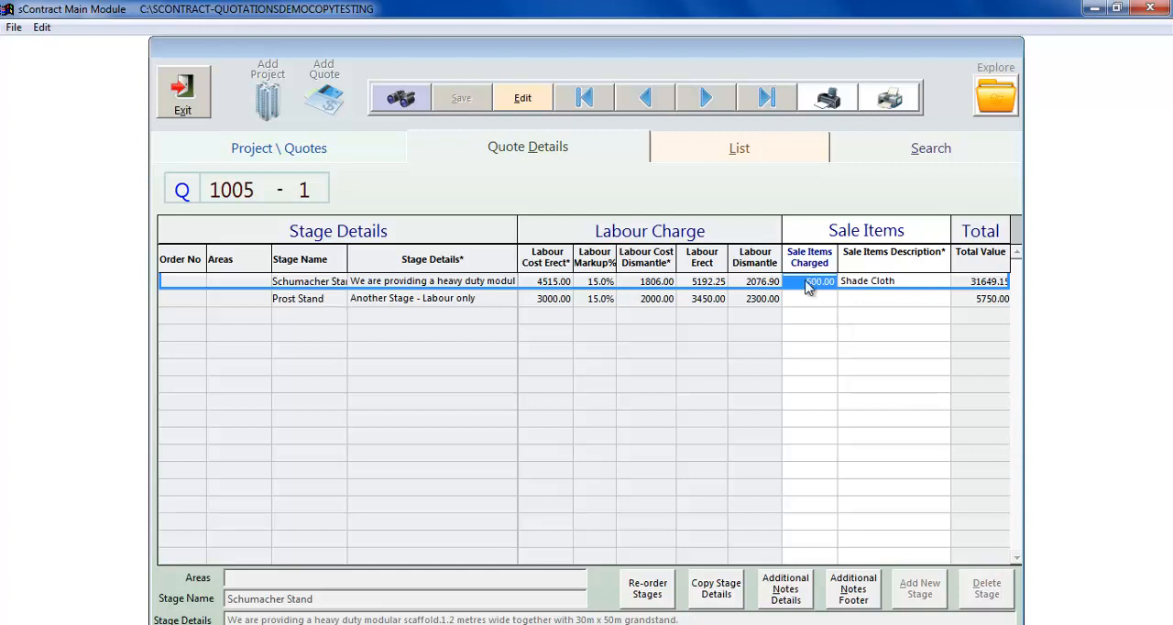
key(Left)
key(Left)
key(Left)
key(Left)
key(Left)
key(Left)
key(Left)
key(Left)
key(Left)
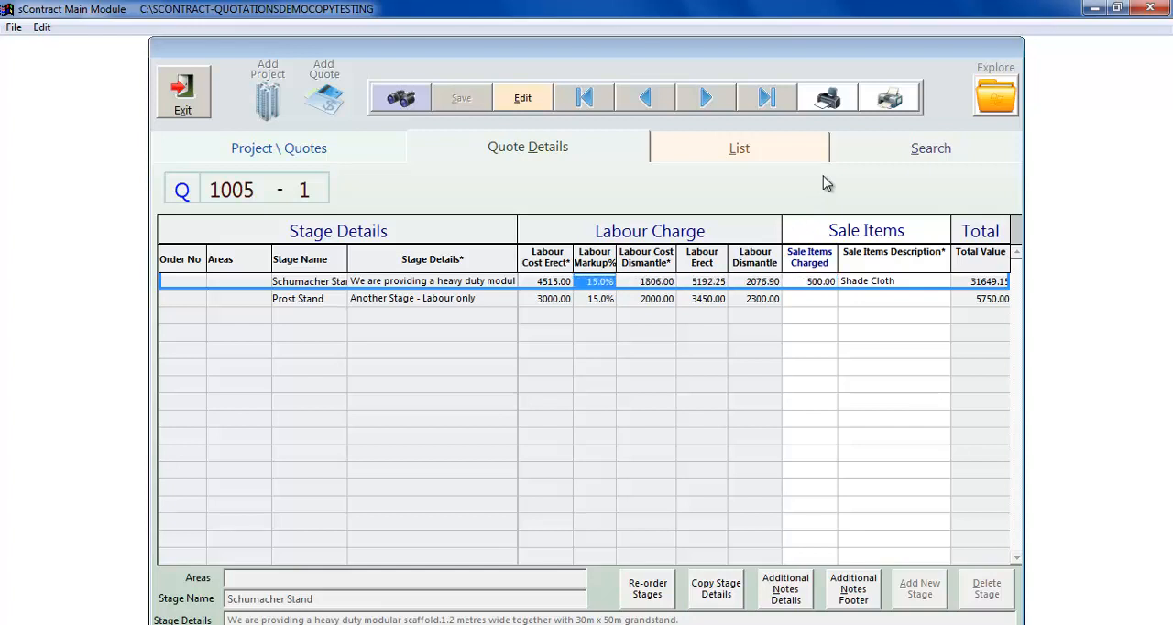
key(Left)
key(Left)
key(Left)
key(Left)
key(Left)
key(Left)
key(Left)
key(Left)
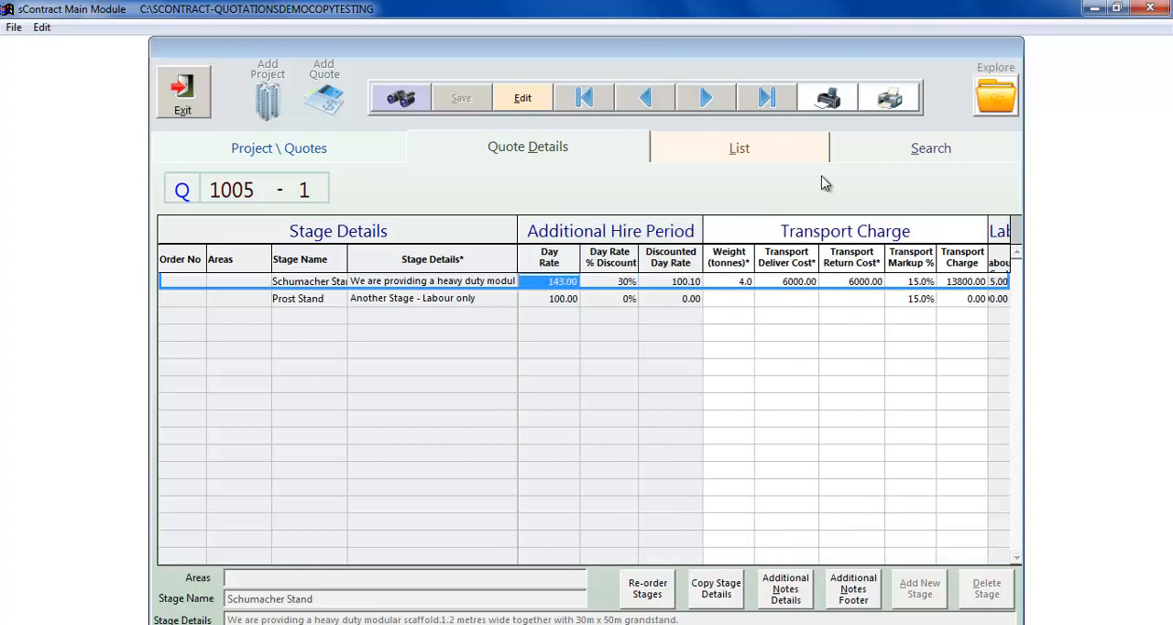
key(Left)
key(Left)
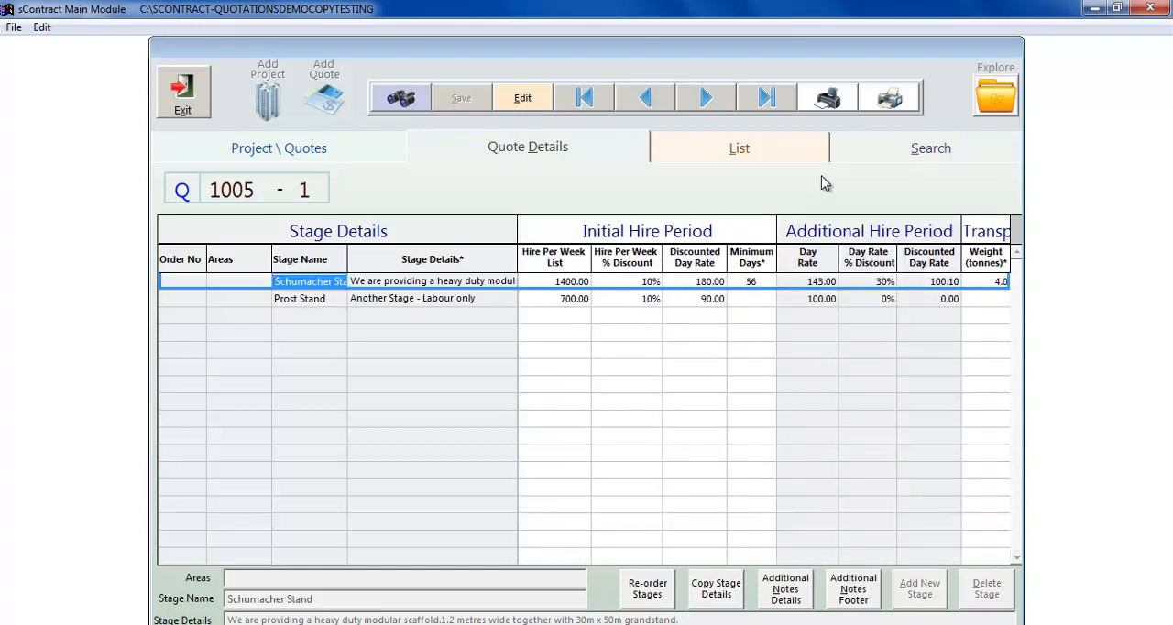
key(Left)
key(Left)
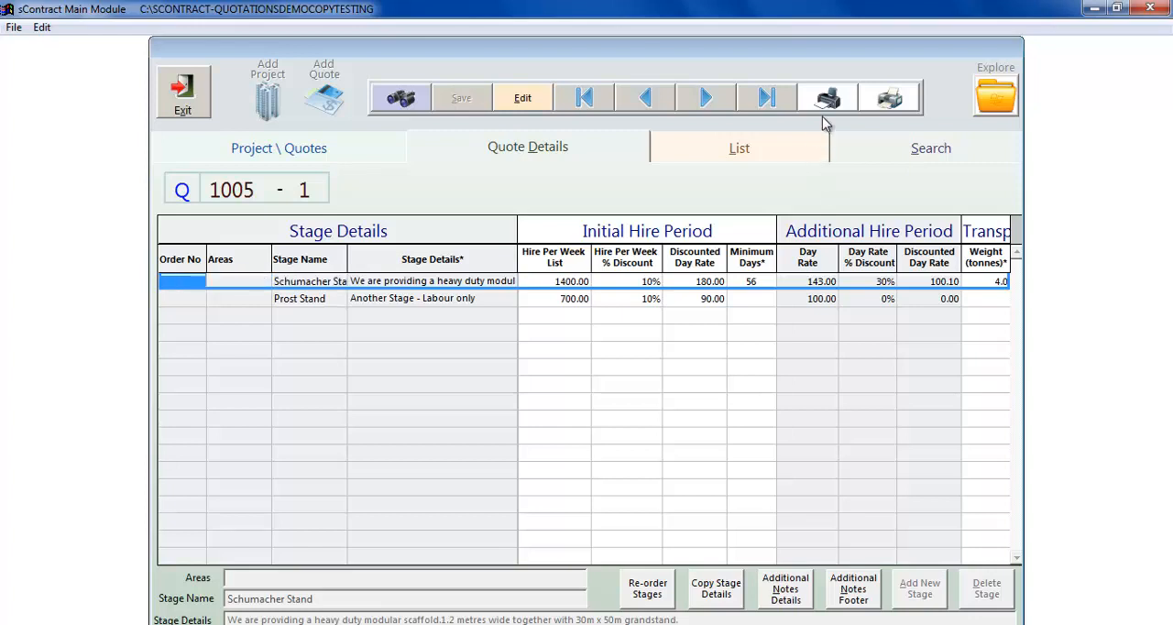
- Preview the quote in Quotation Layout 1 and read through its first page
click(827, 103)
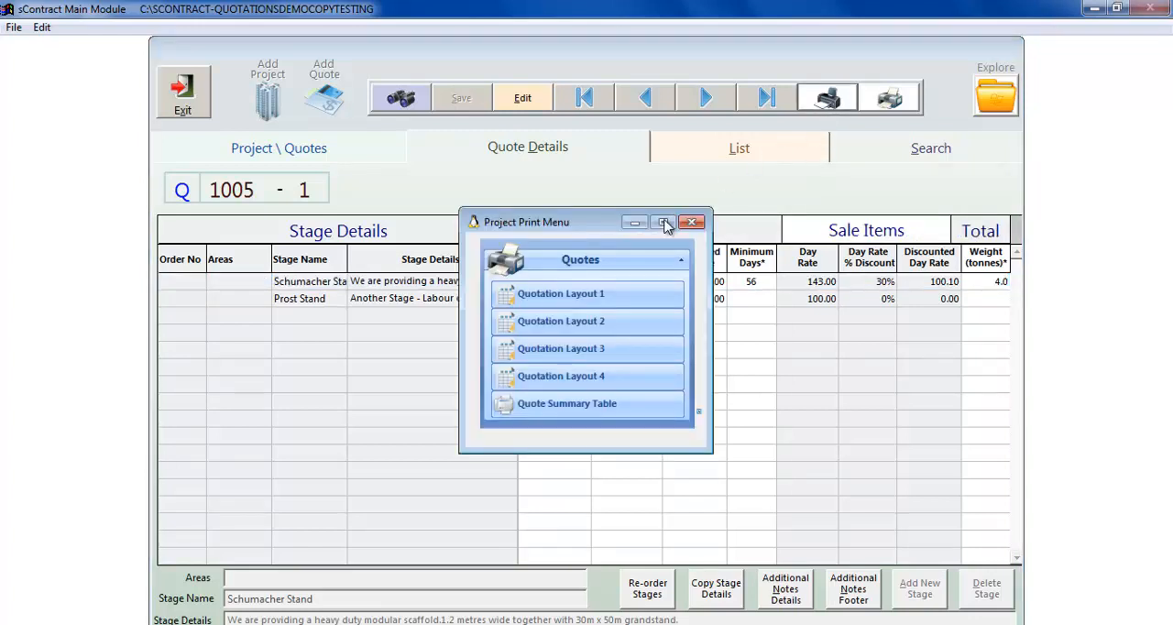
click(617, 302)
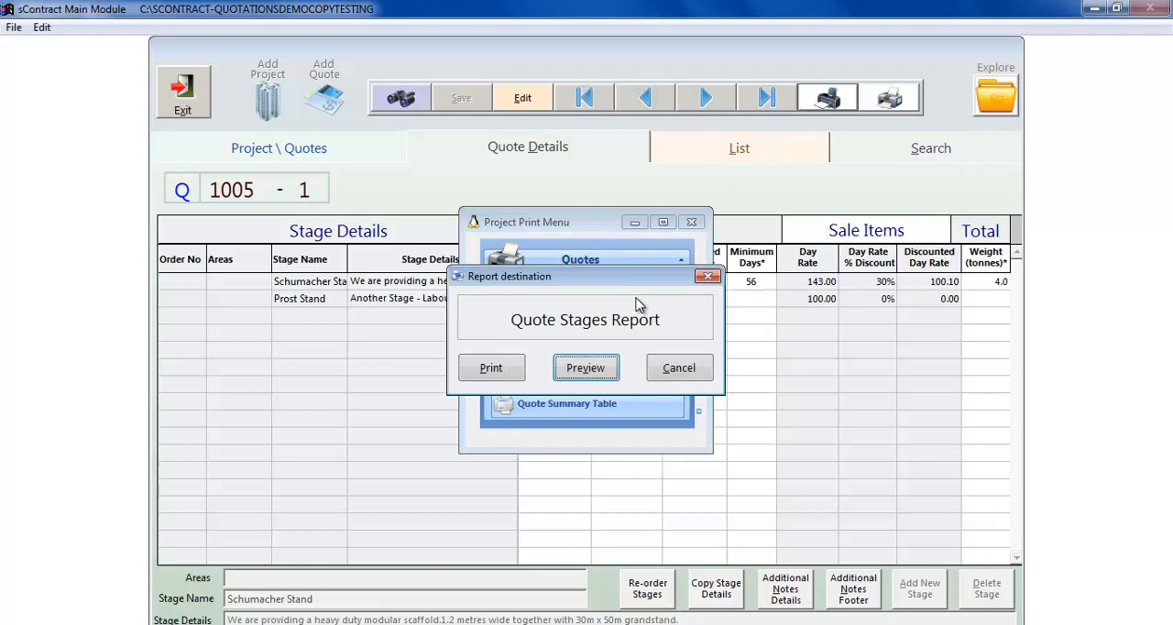
click(591, 370)
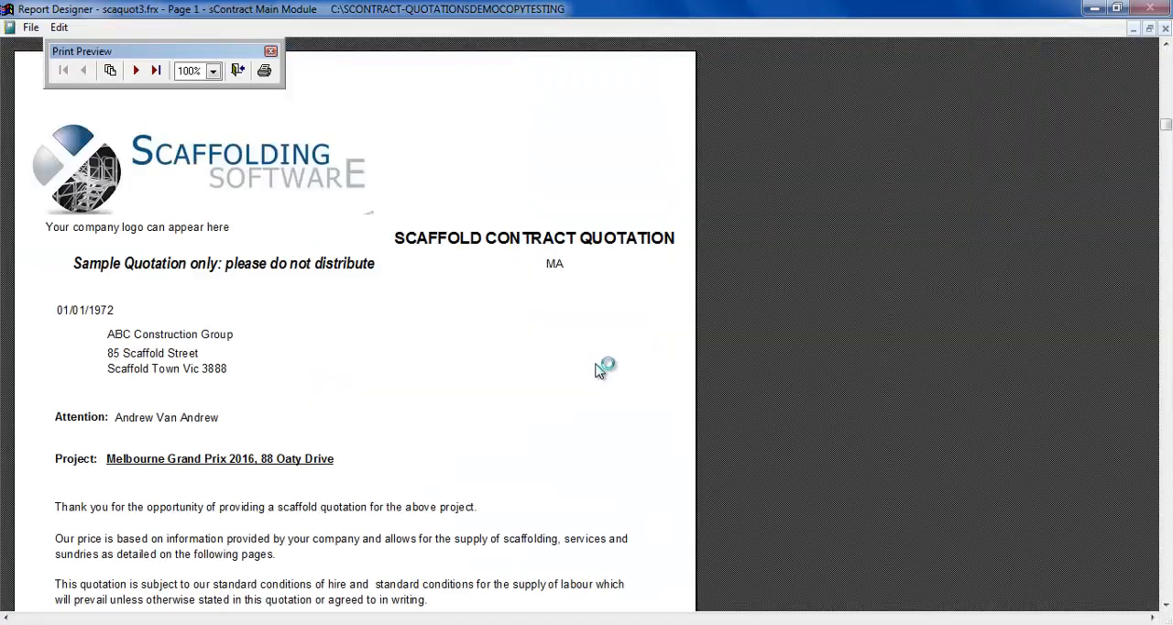
scroll(601, 374, down, 3)
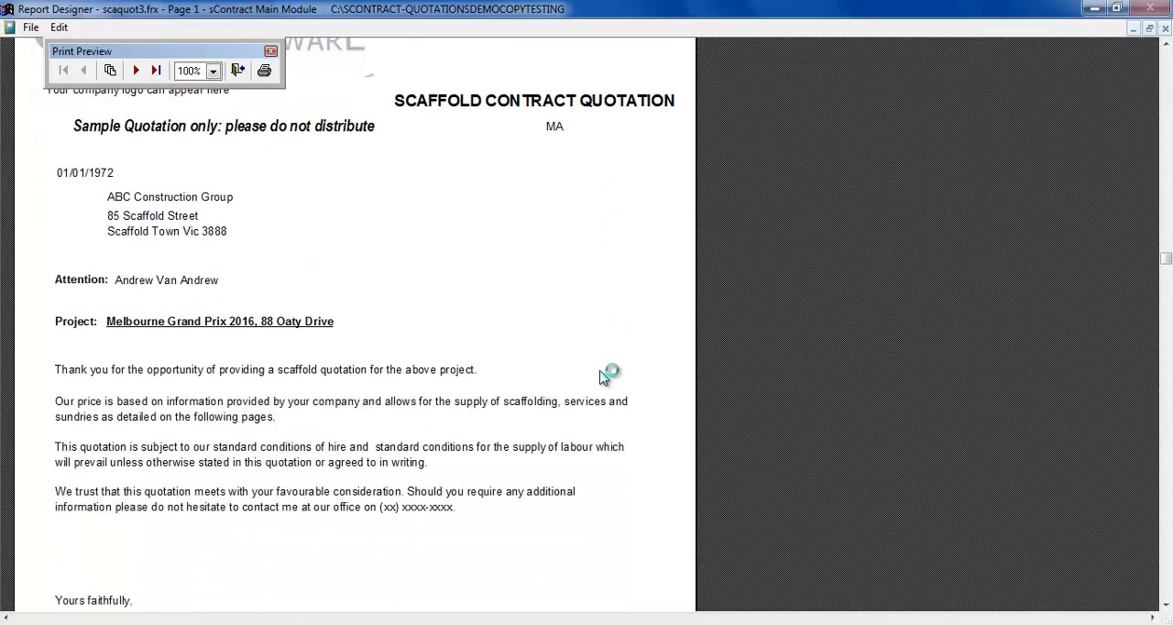
scroll(601, 374, down, 6)
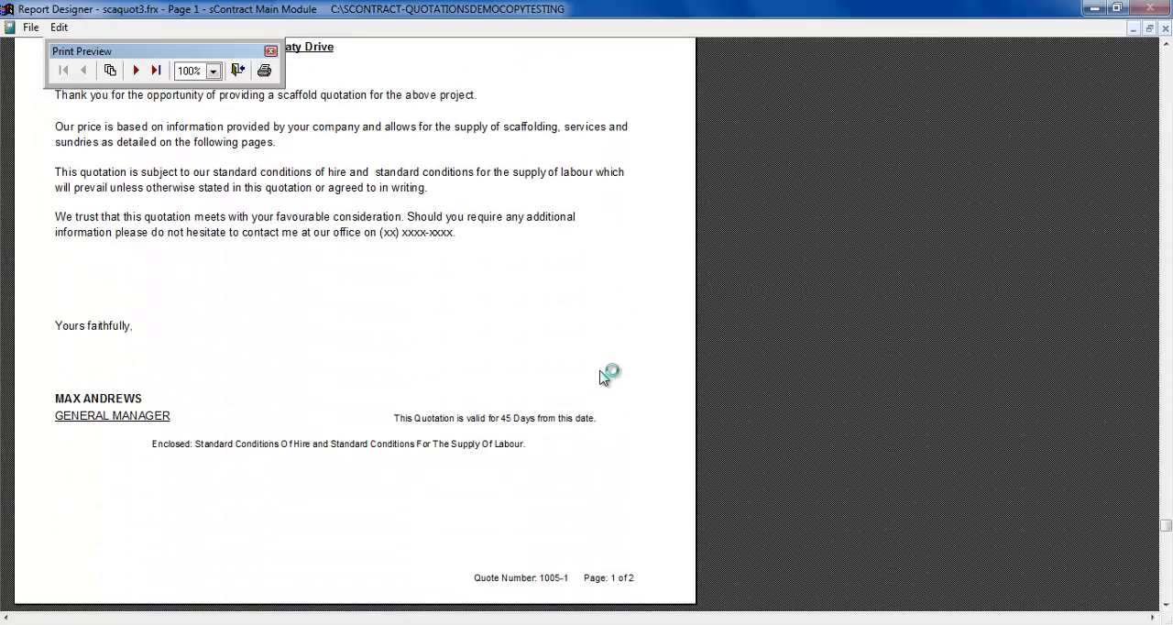
scroll(602, 374, down, 2)
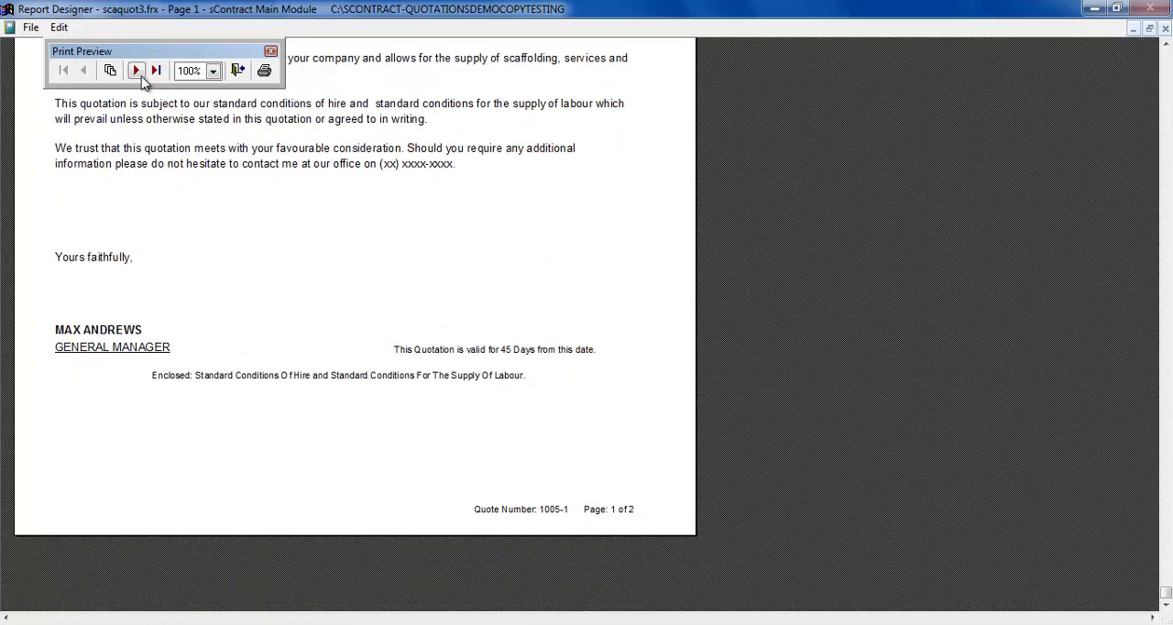
- Examine the stage descriptions and costs on page 2 of the Quotation Layout 1 preview, and close the report without printing
click(135, 70)
scroll(369, 152, up, 5)
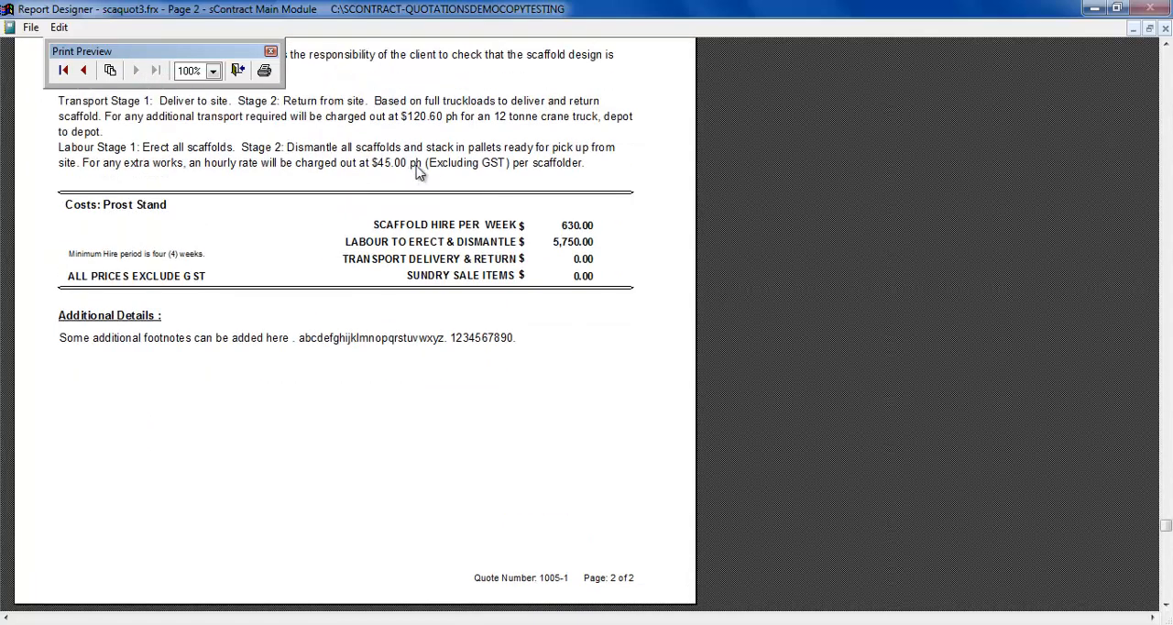
scroll(449, 176, up, 7)
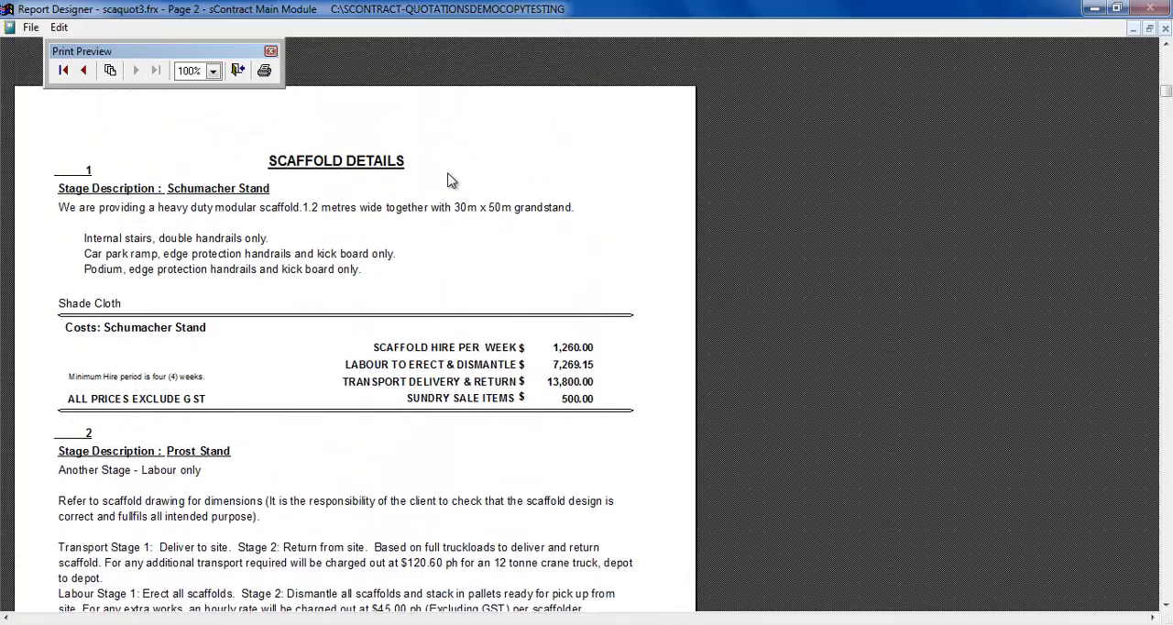
scroll(449, 179, down, 1)
scroll(449, 179, down, 2)
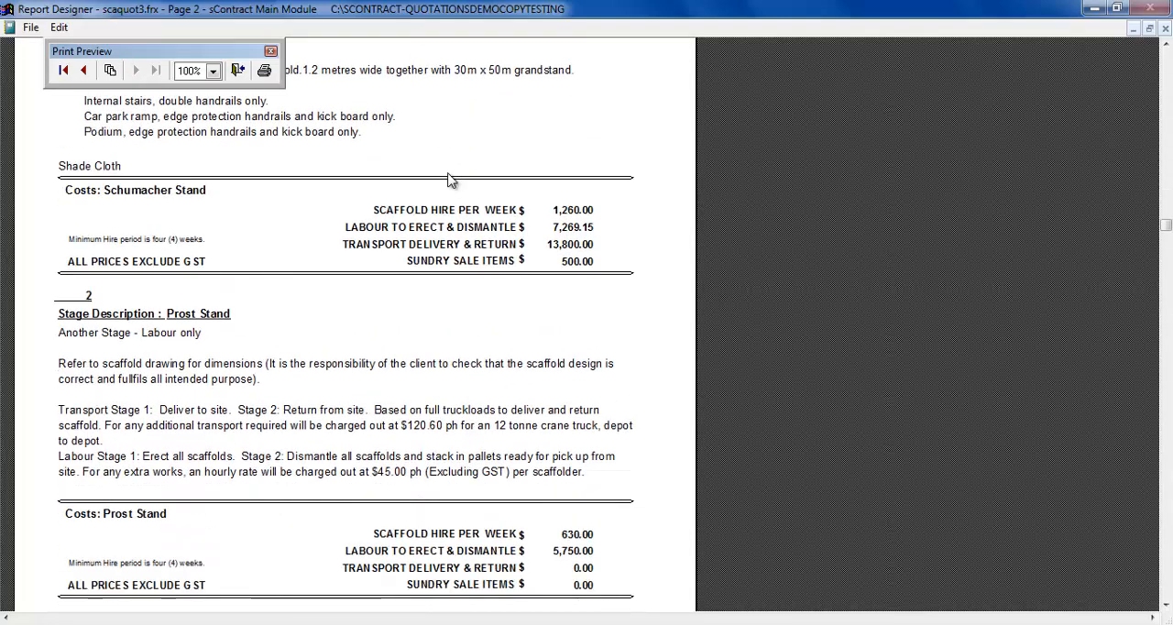
scroll(449, 180, up, 1)
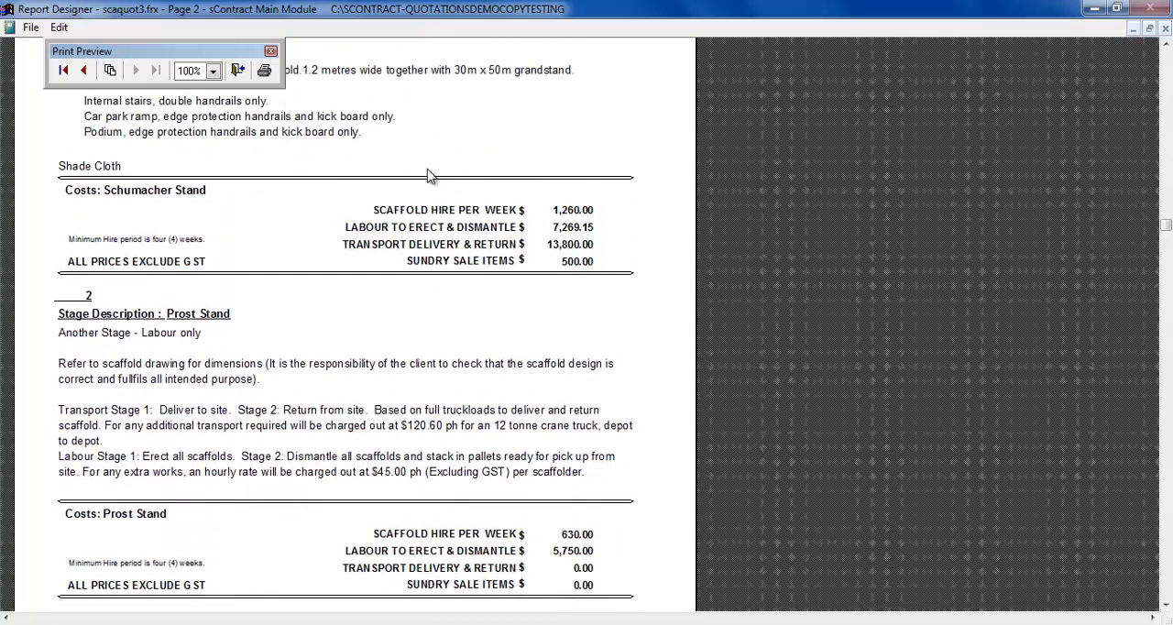
click(238, 71)
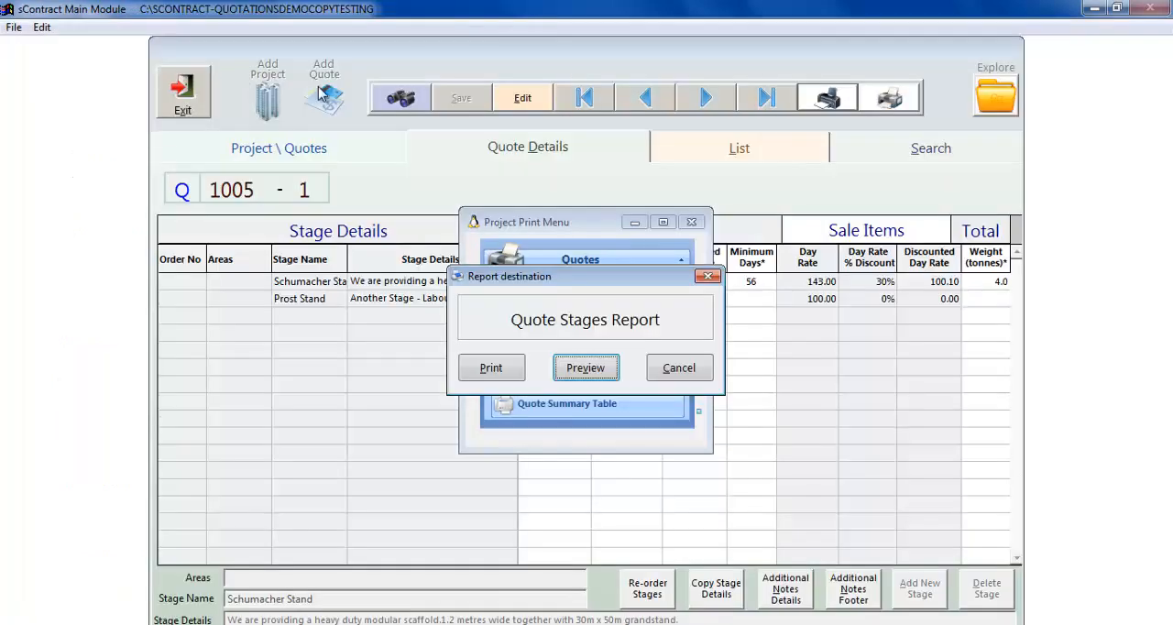
click(678, 368)
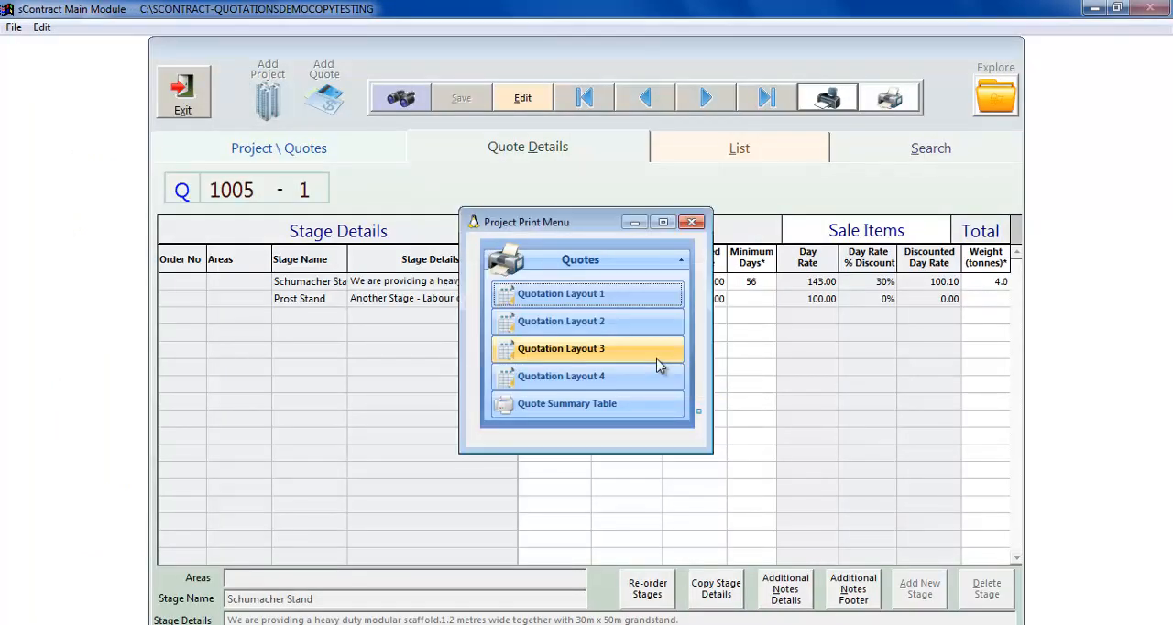
- Preview the quote in Quotation Layout 2 and read the works description and stage prices on its first page
click(587, 326)
click(584, 371)
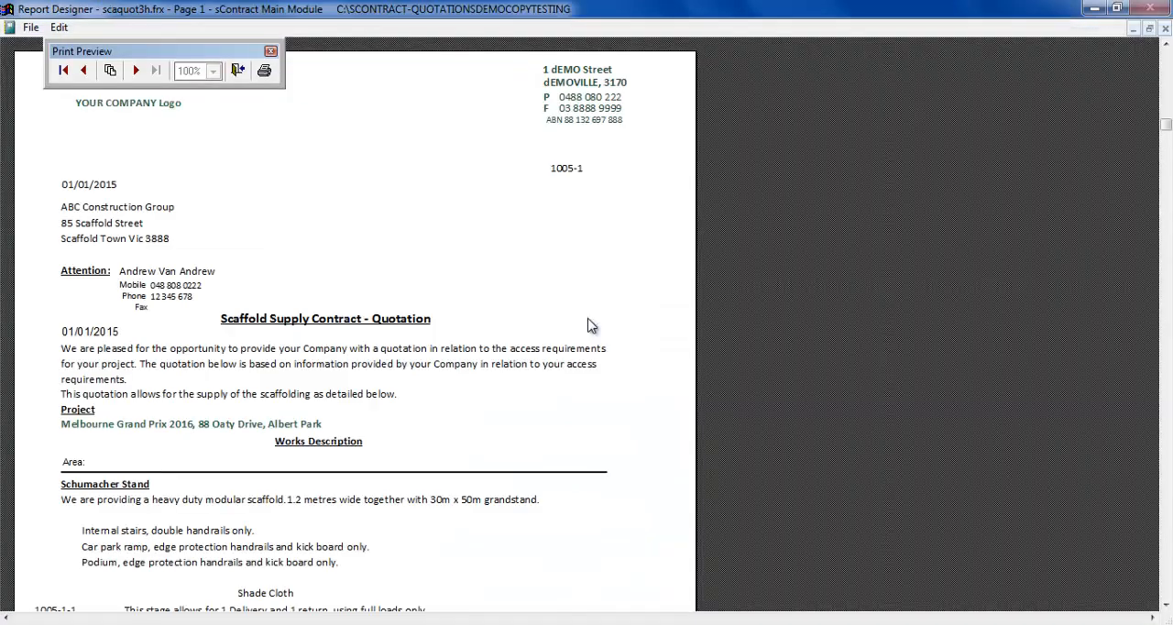
scroll(359, 311, down, 6)
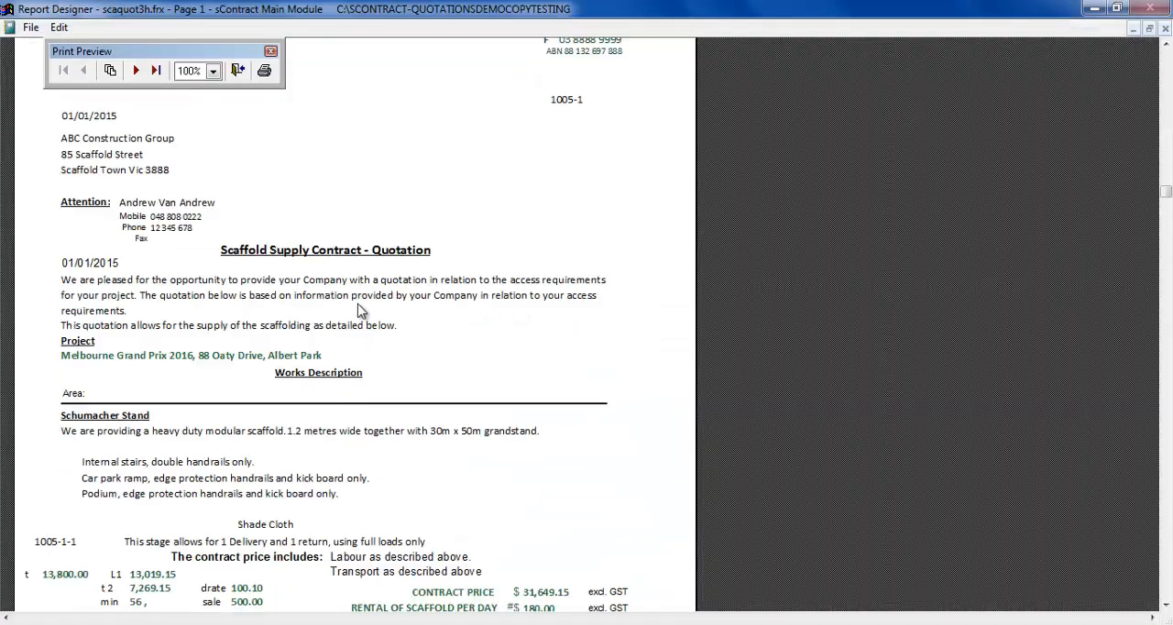
scroll(359, 312, down, 5)
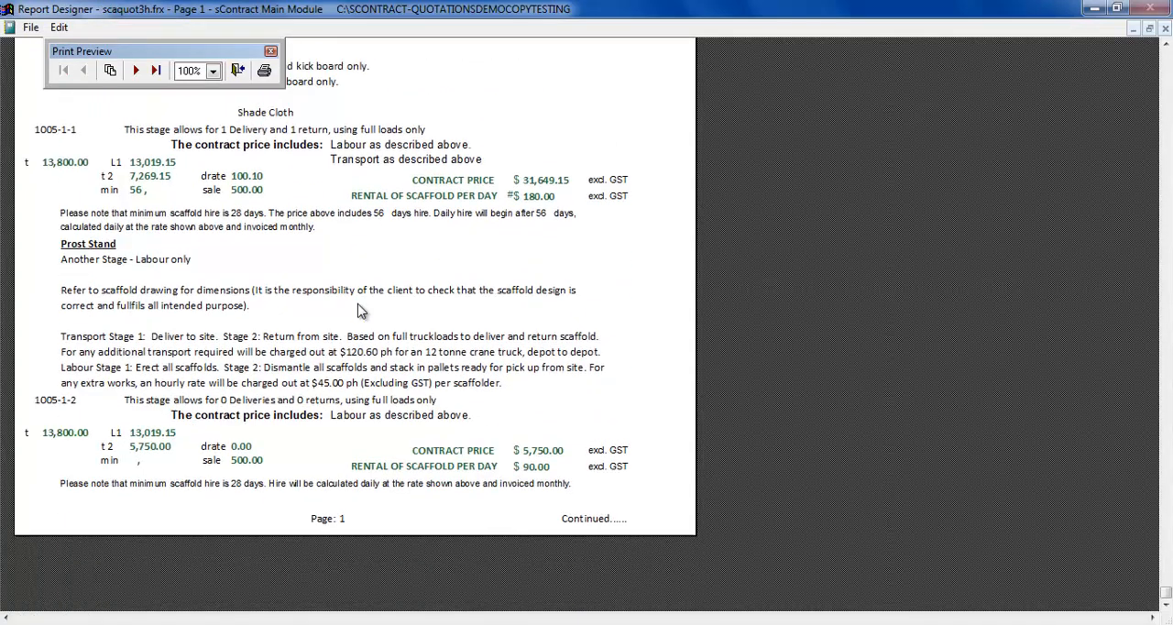
- Examine the notes, payment terms and acceptance section on page 2 of the Quotation Layout 2 preview, and close the preview
click(136, 71)
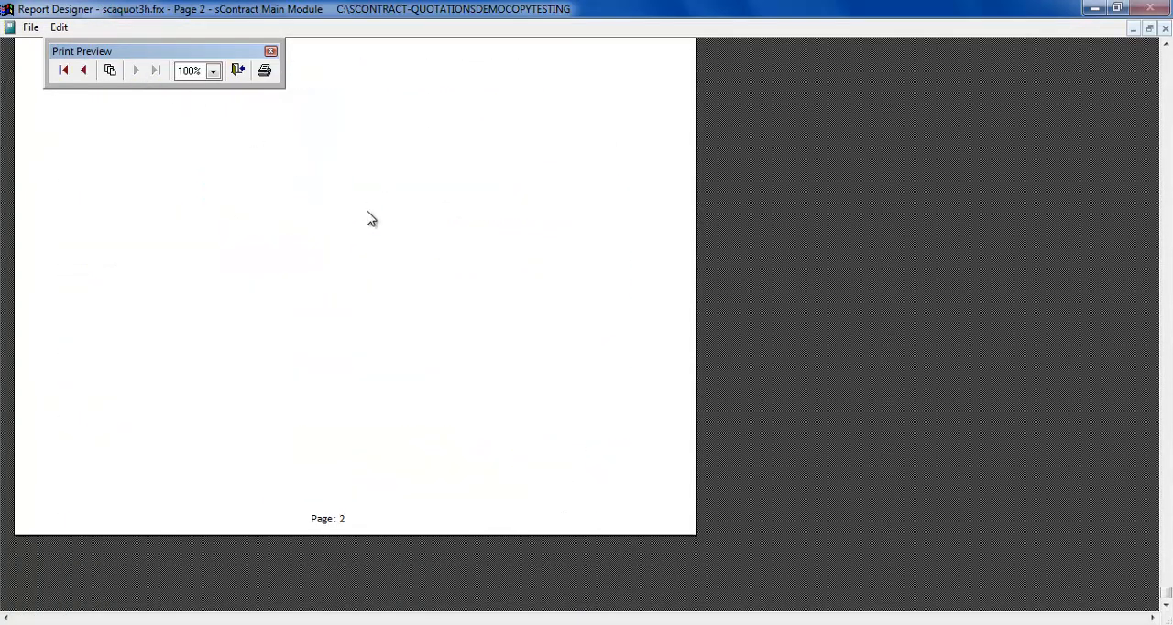
scroll(369, 224, up, 2)
scroll(403, 268, up, 5)
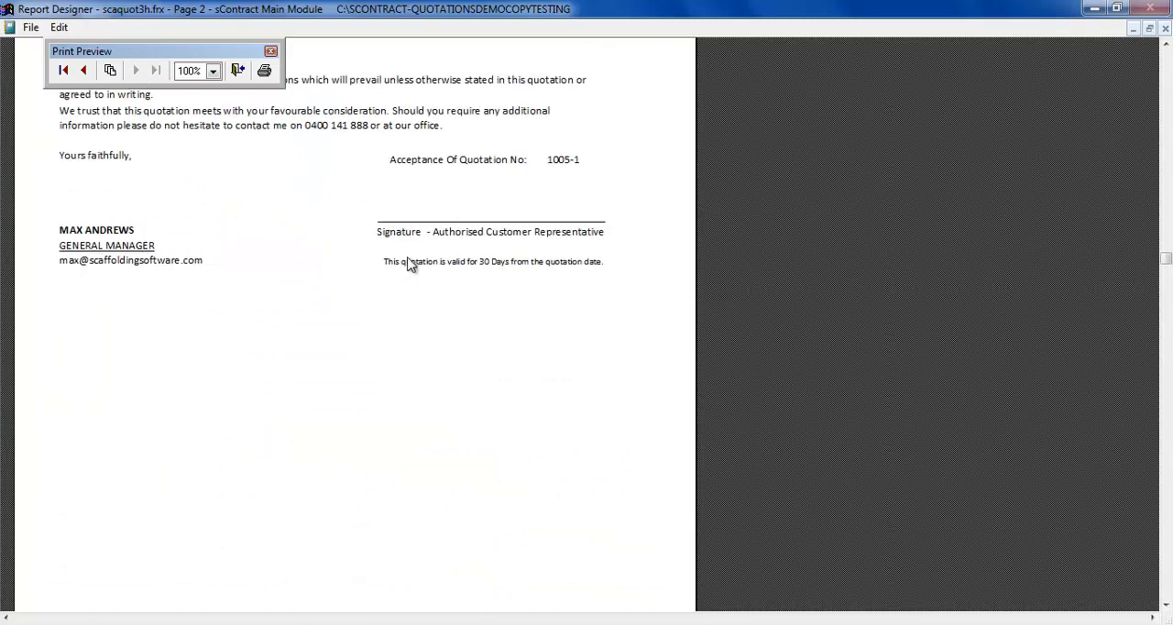
scroll(411, 262, up, 2)
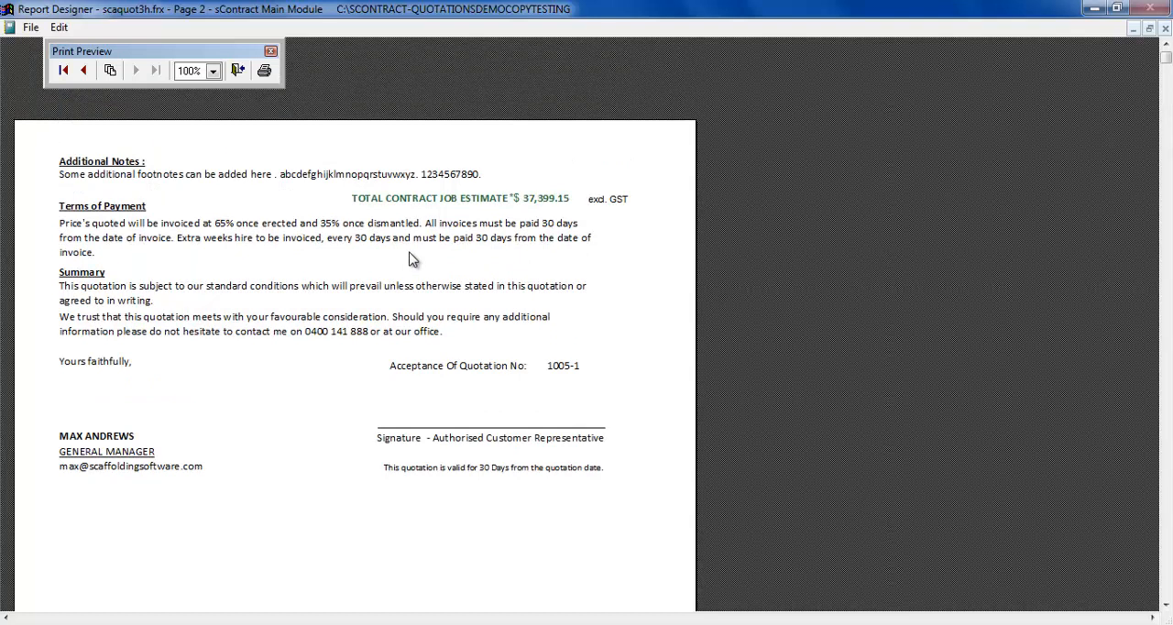
click(237, 72)
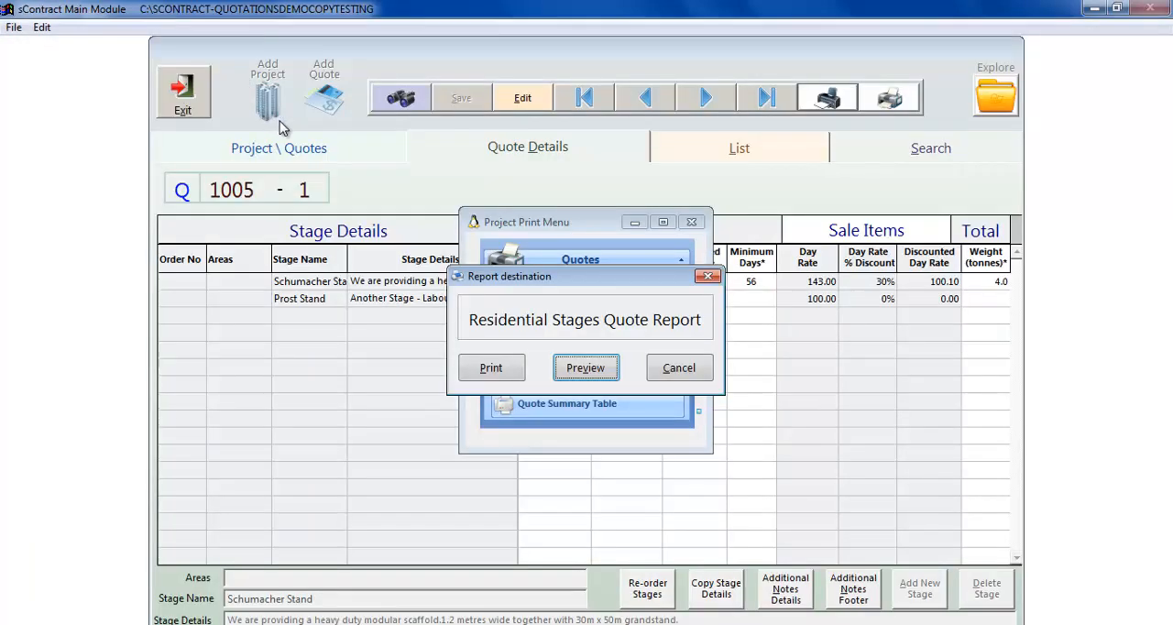
- Preview the Residential Stages Quote Report again, check the Schumacher Stand contract price details, and close the report without printing
click(566, 368)
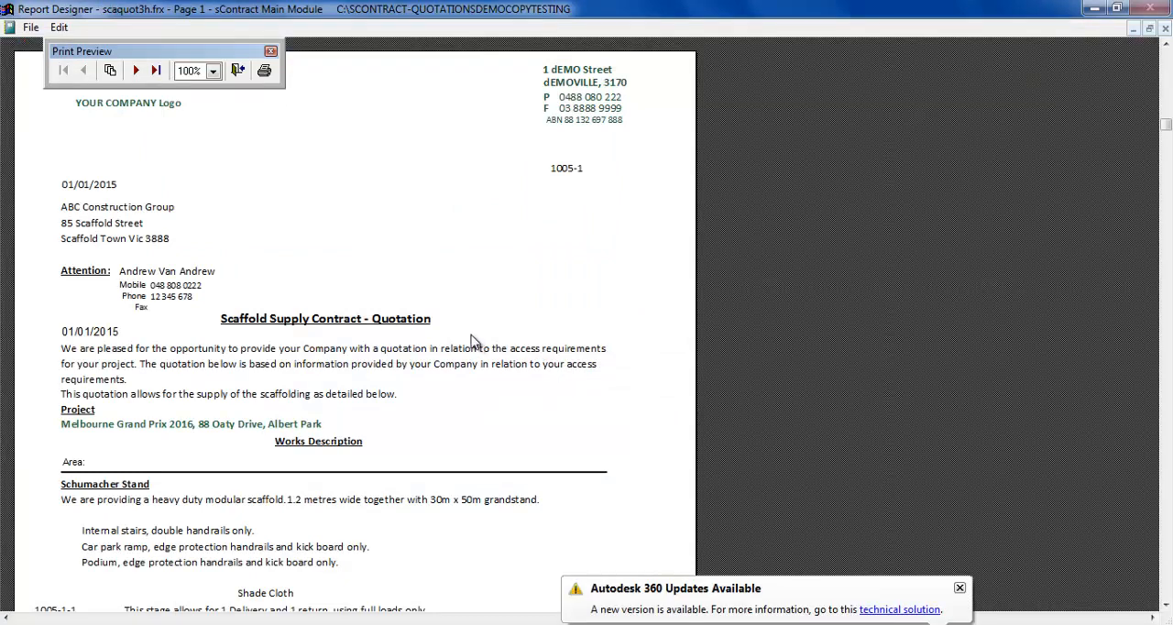
scroll(466, 340, down, 3)
scroll(455, 262, down, 1)
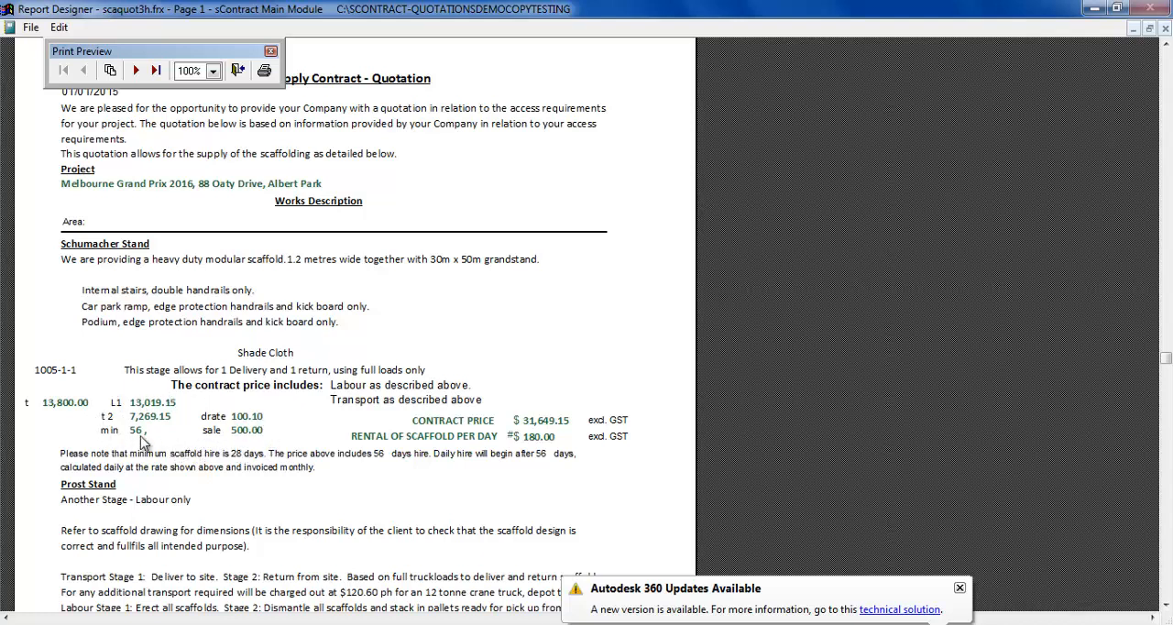
click(237, 71)
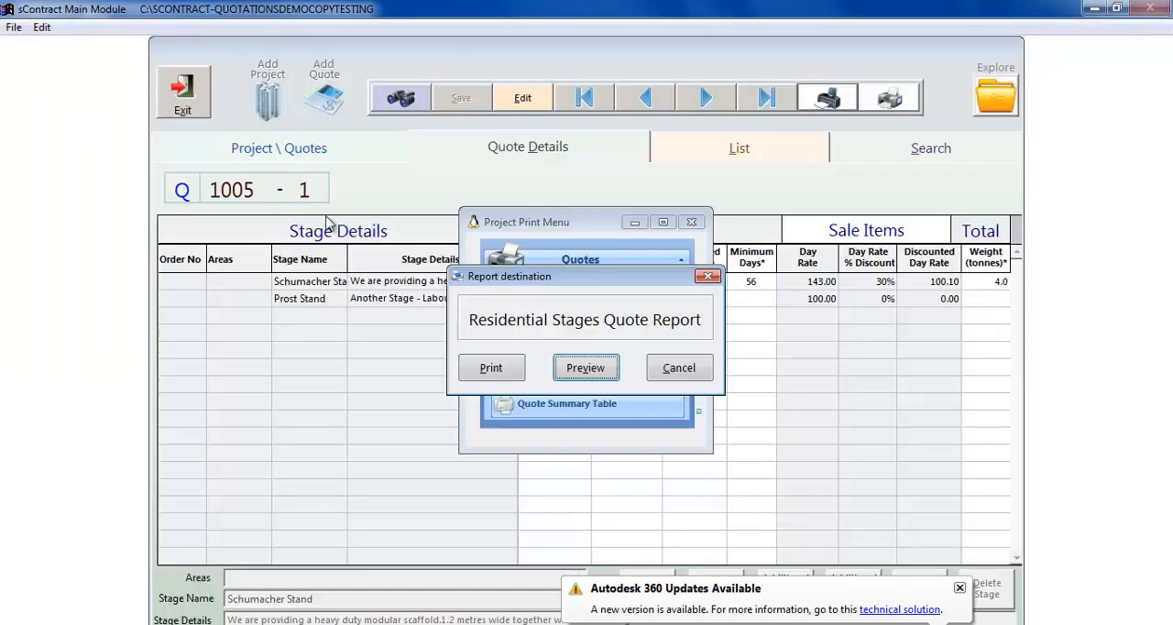
click(660, 365)
- Preview the quote in Quotation Layout 3, examine its scaffold description and both stages' costs, and close the report without printing
click(570, 357)
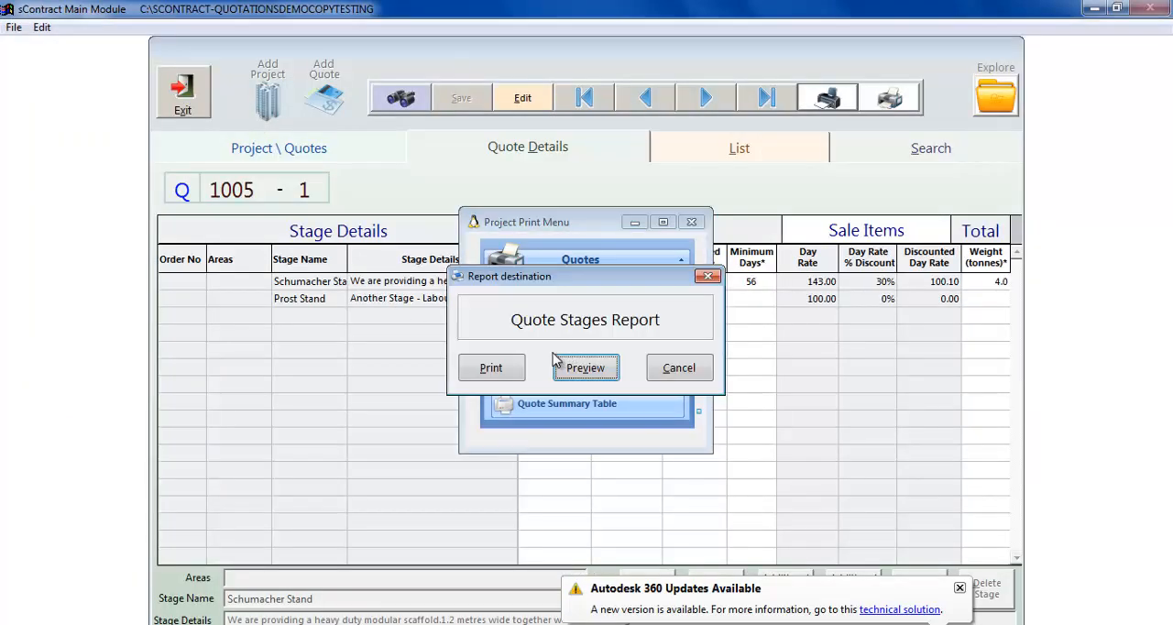
click(583, 368)
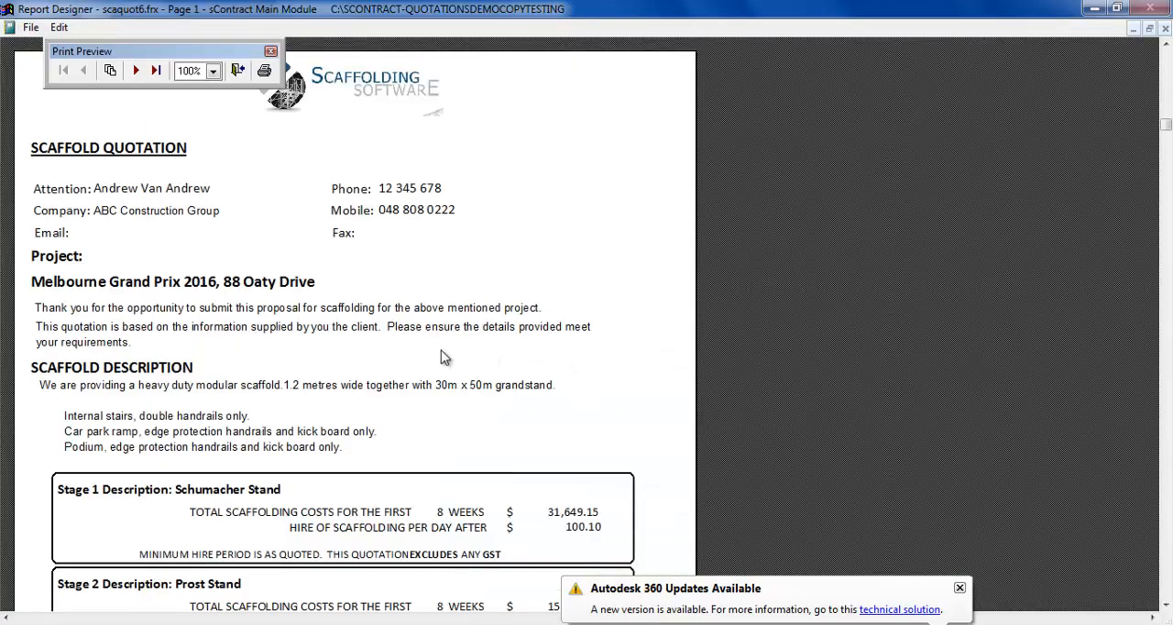
scroll(427, 357, down, 2)
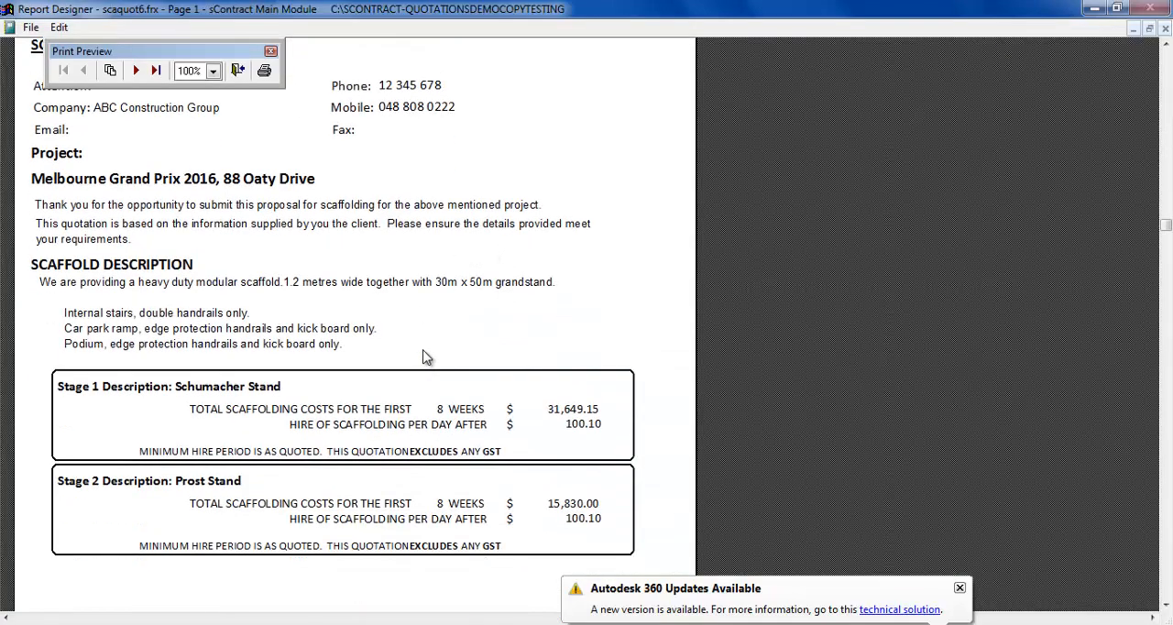
scroll(427, 357, down, 1)
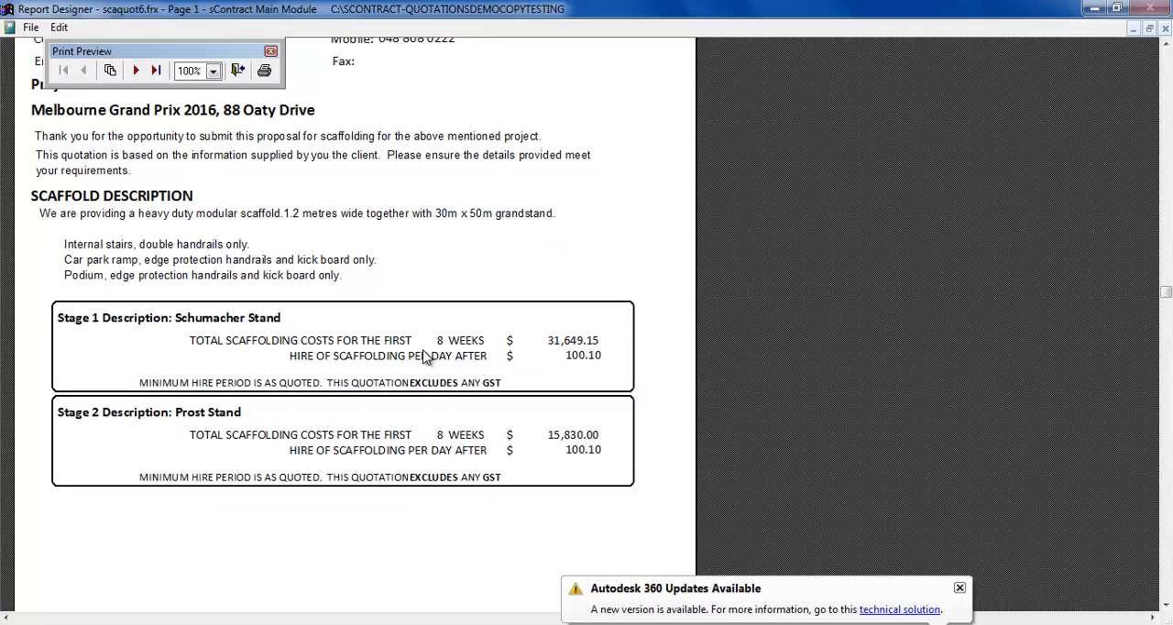
scroll(427, 358, down, 1)
scroll(426, 358, up, 2)
scroll(427, 357, down, 8)
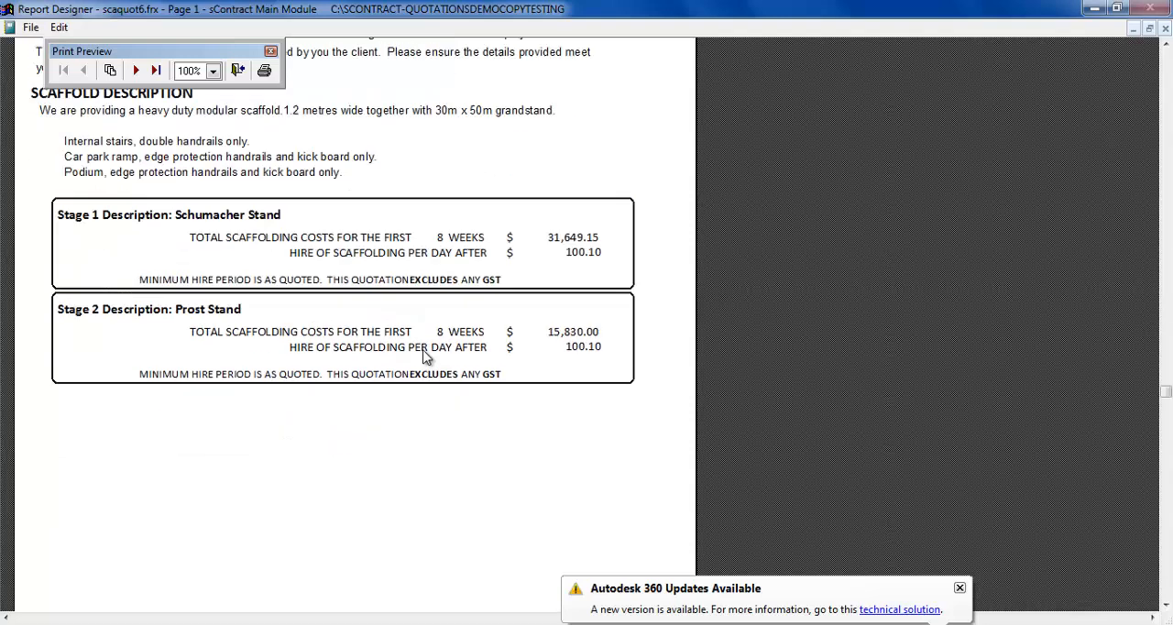
click(237, 69)
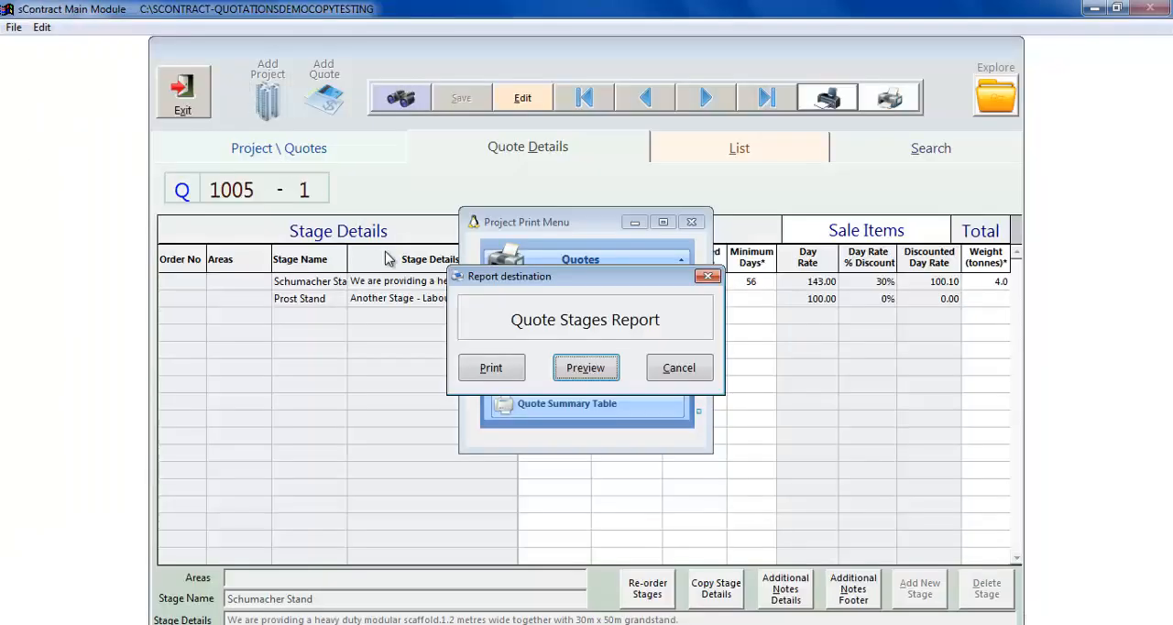
click(658, 369)
- Preview the quote in Quotation Layout 4 and examine the stage costs on page 1 and the acceptance form on page 2
click(561, 385)
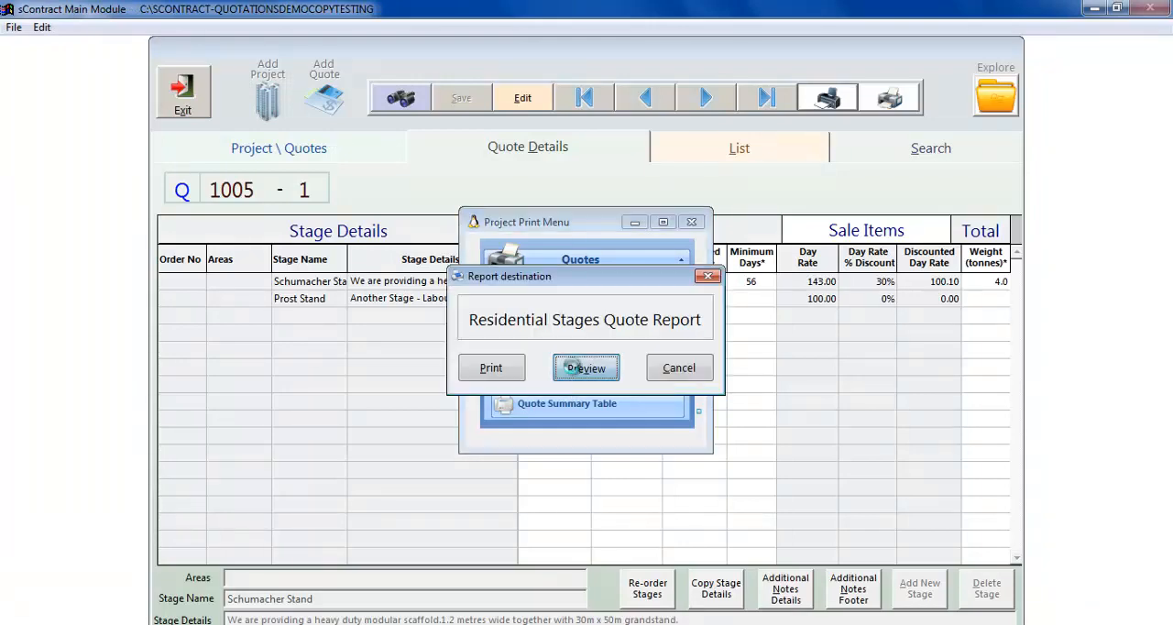
click(580, 368)
scroll(467, 371, down, 4)
scroll(460, 373, down, 6)
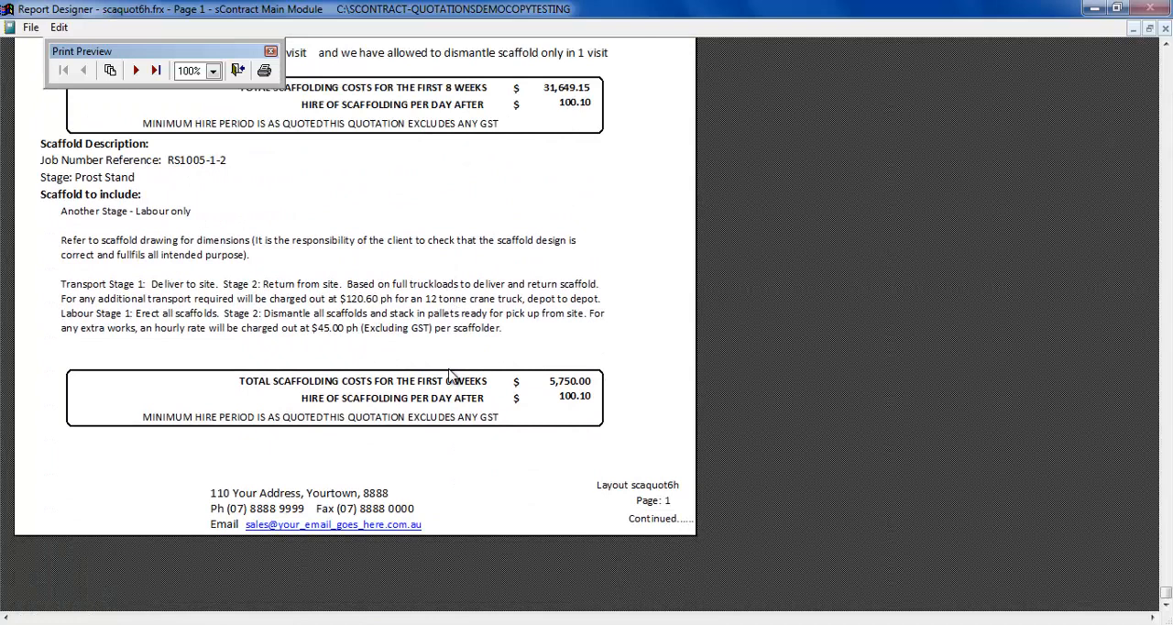
click(136, 71)
scroll(357, 209, up, 10)
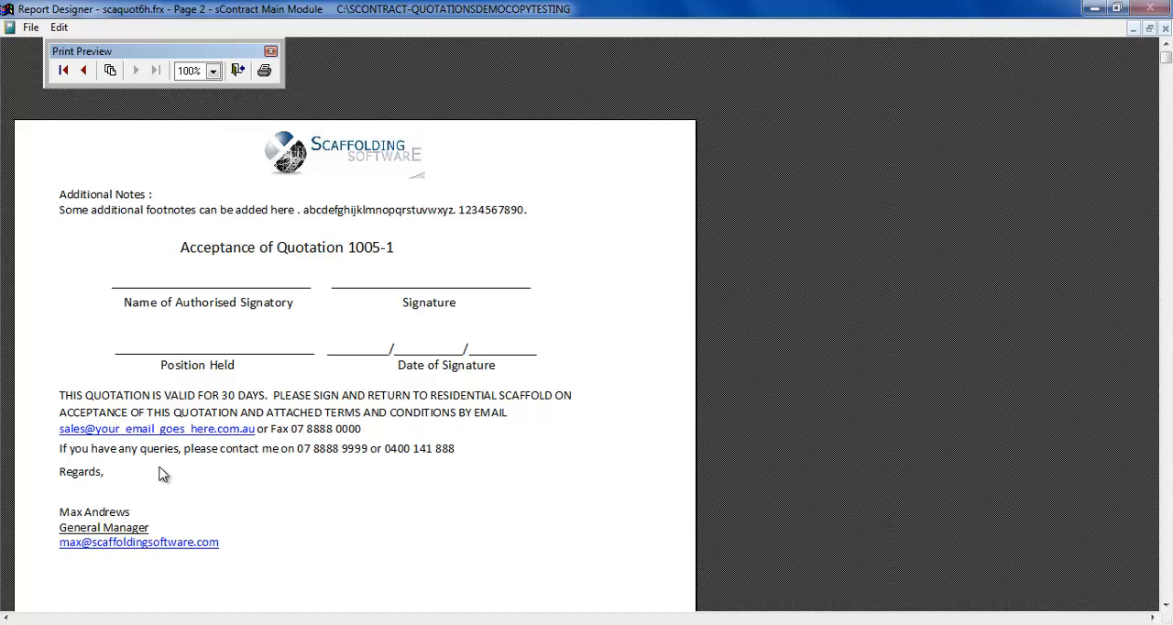
- Close the Quotation Layout 4 preview and the quotation print options without printing, and return to the quote's project overview
click(238, 72)
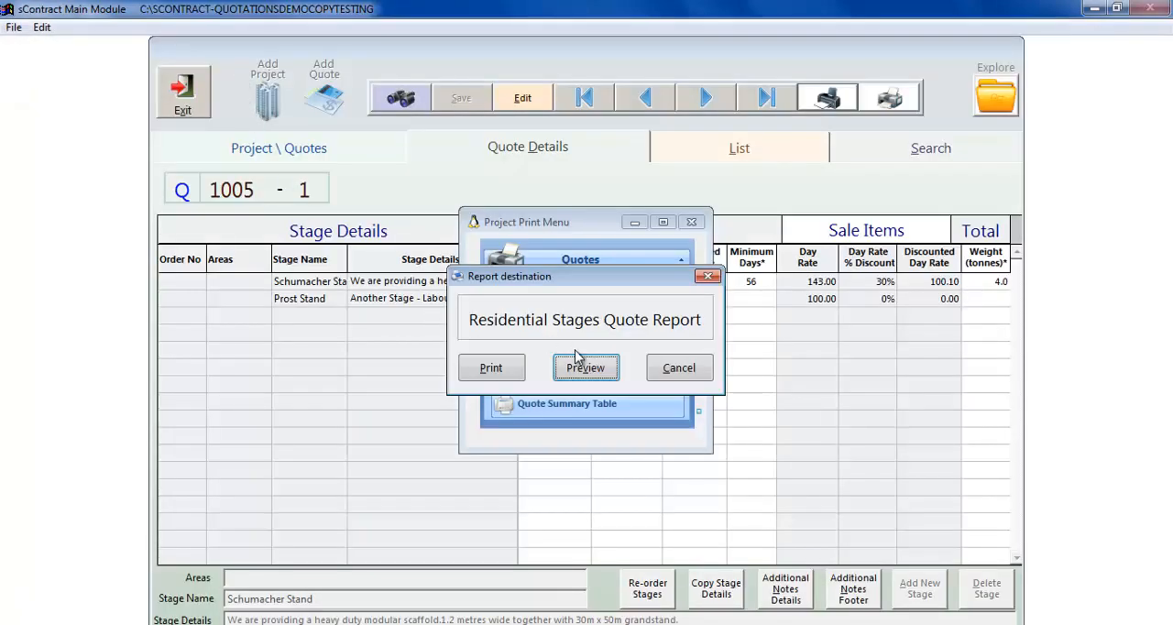
click(668, 367)
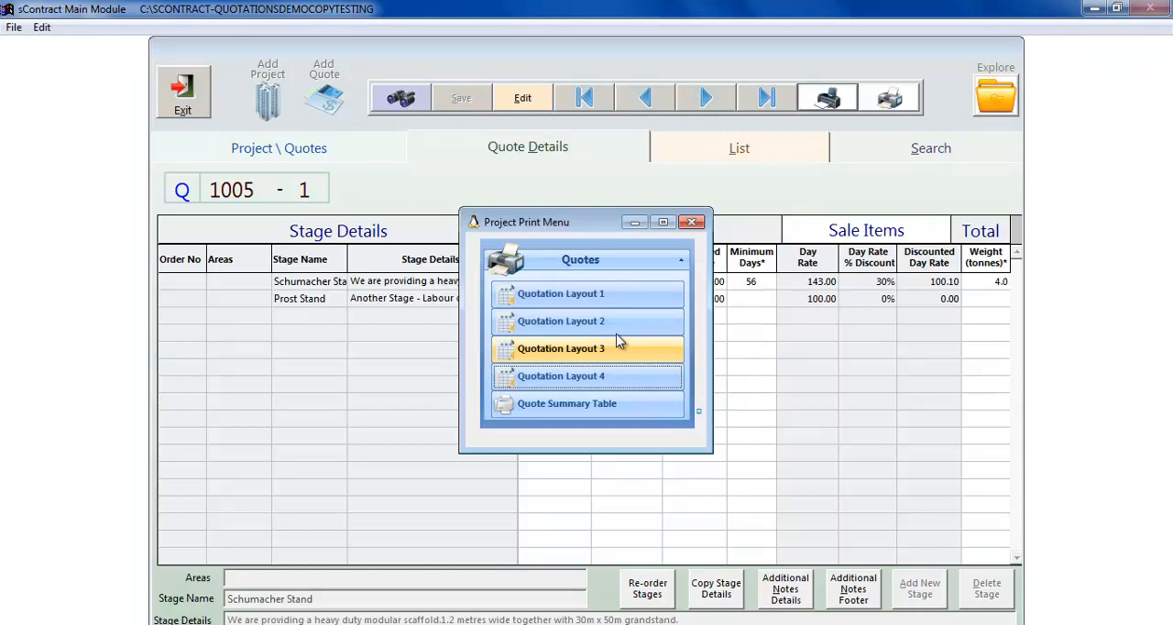
click(692, 222)
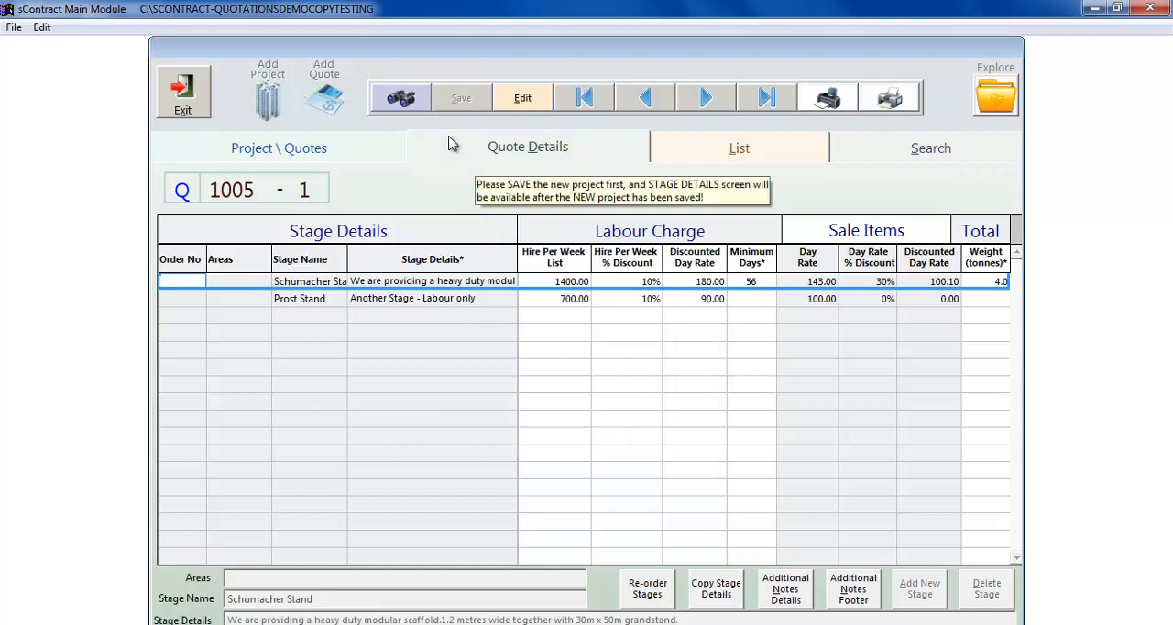
click(291, 152)
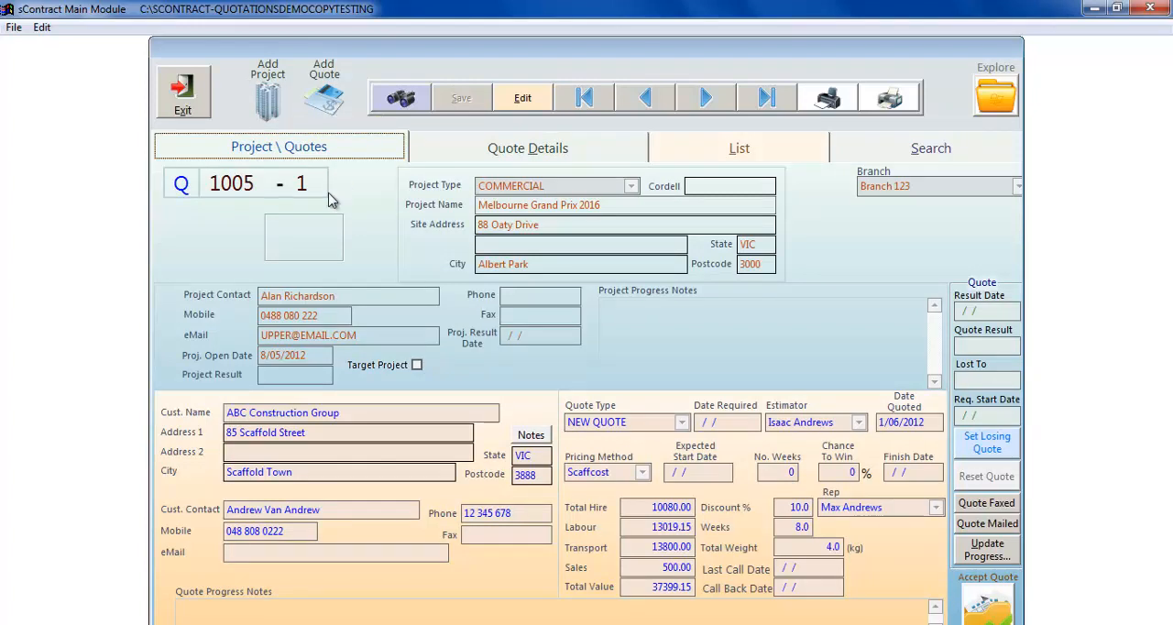
- Open the quote finder from the project overview and dismiss it without entering a quotation number
click(409, 107)
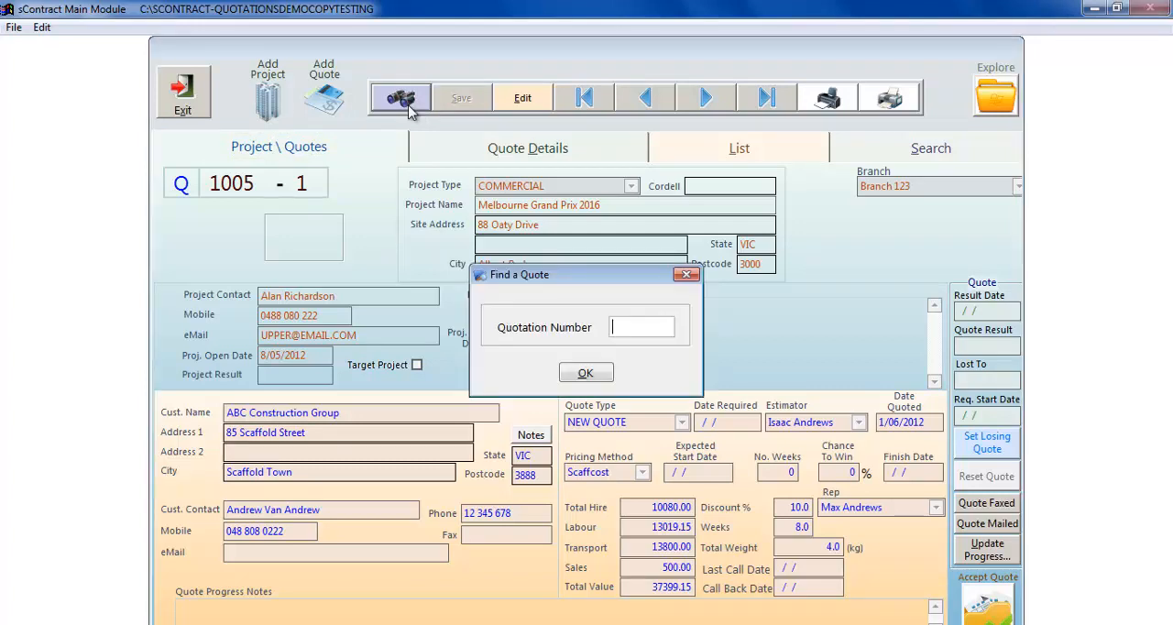
click(687, 275)
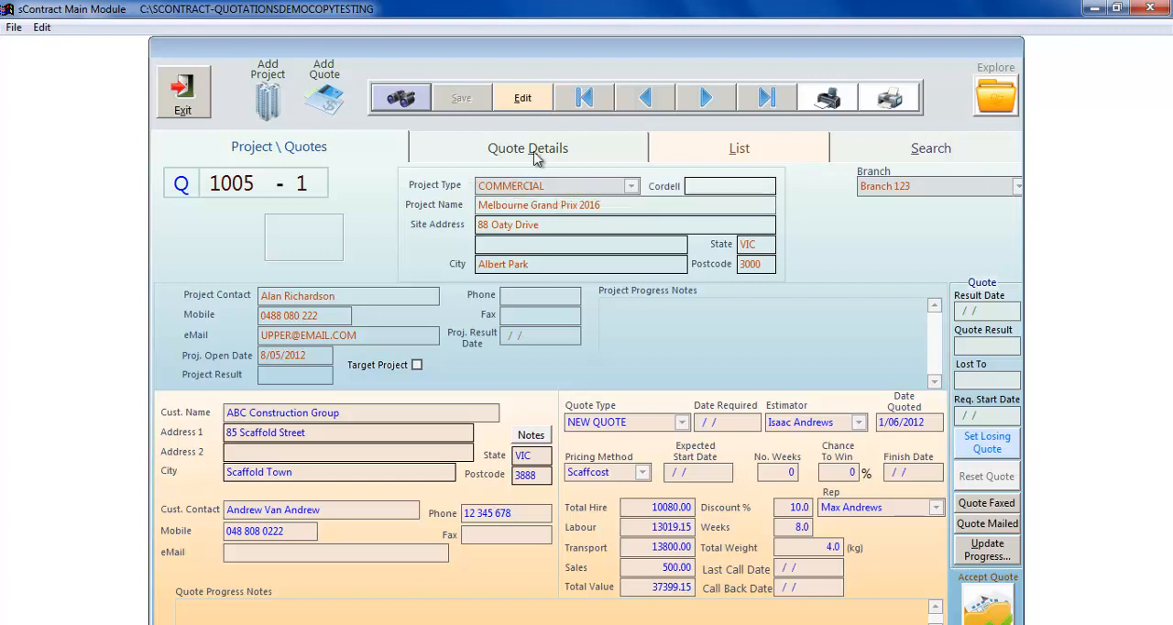
click(528, 103)
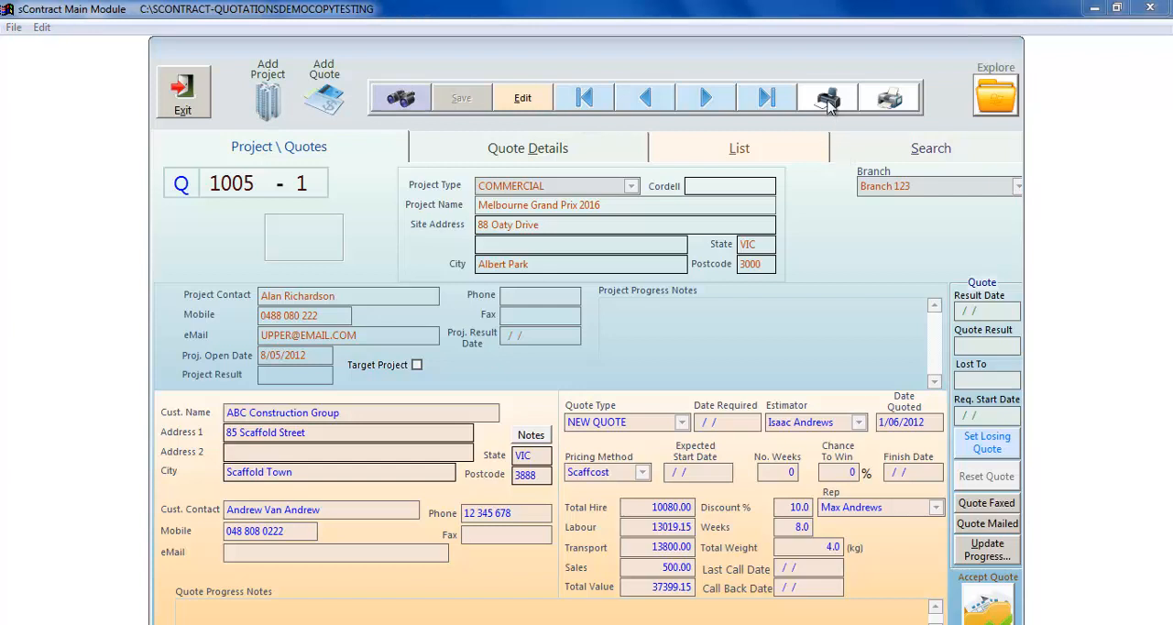
- Preview the Quote Summary Table, examine the scaffold schedule's costs by stage and site, and close the report without printing
click(828, 101)
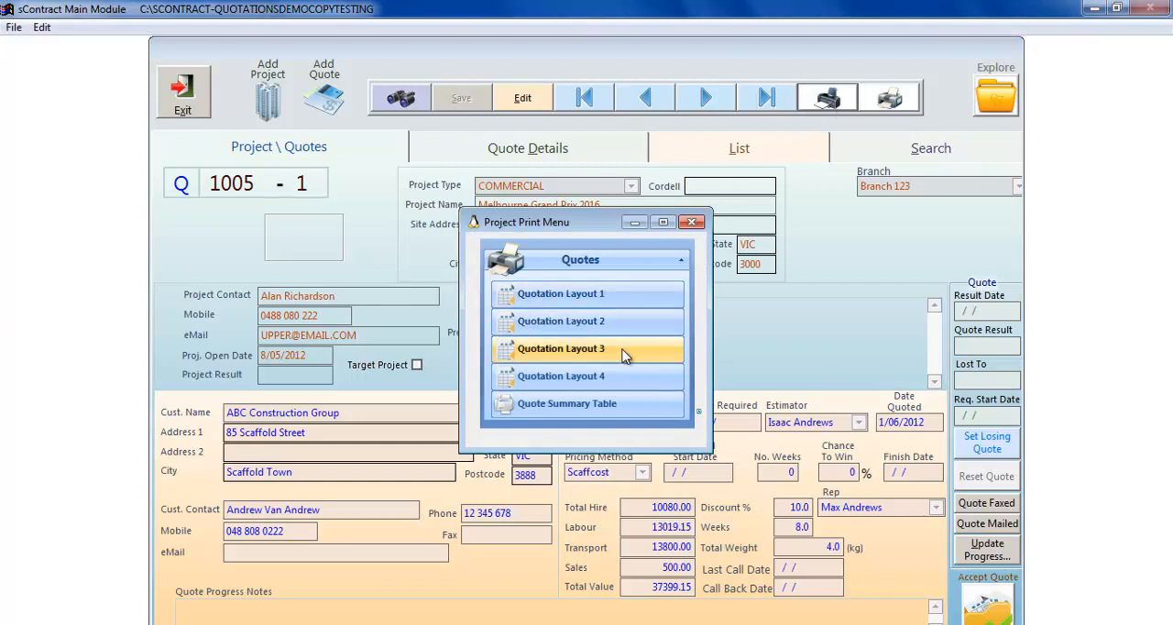
click(612, 414)
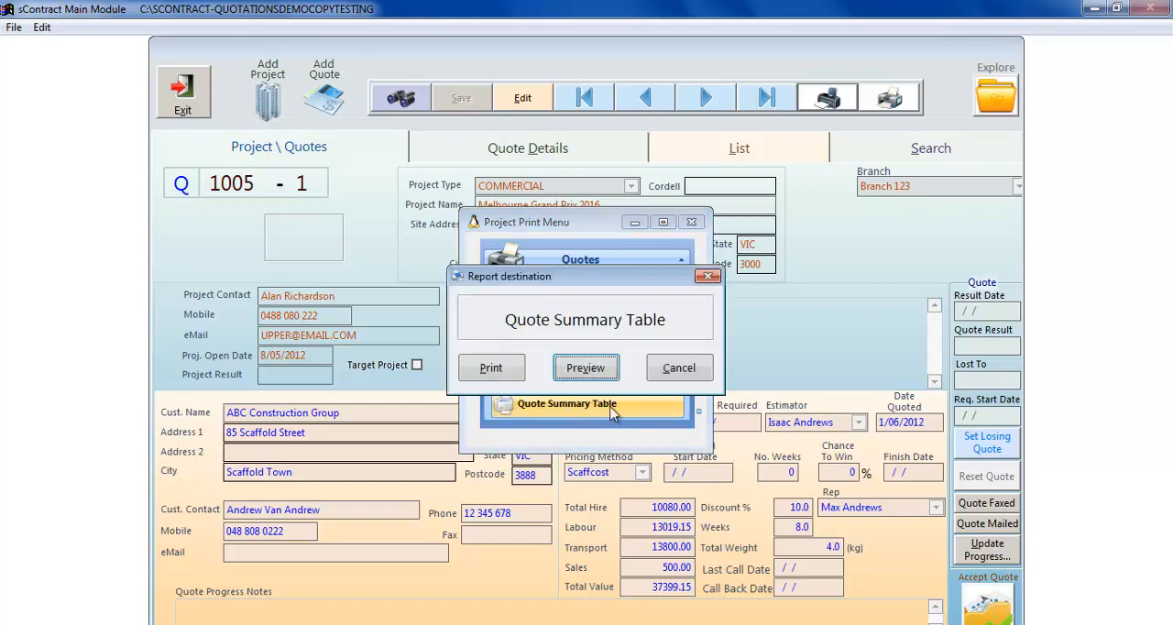
click(589, 368)
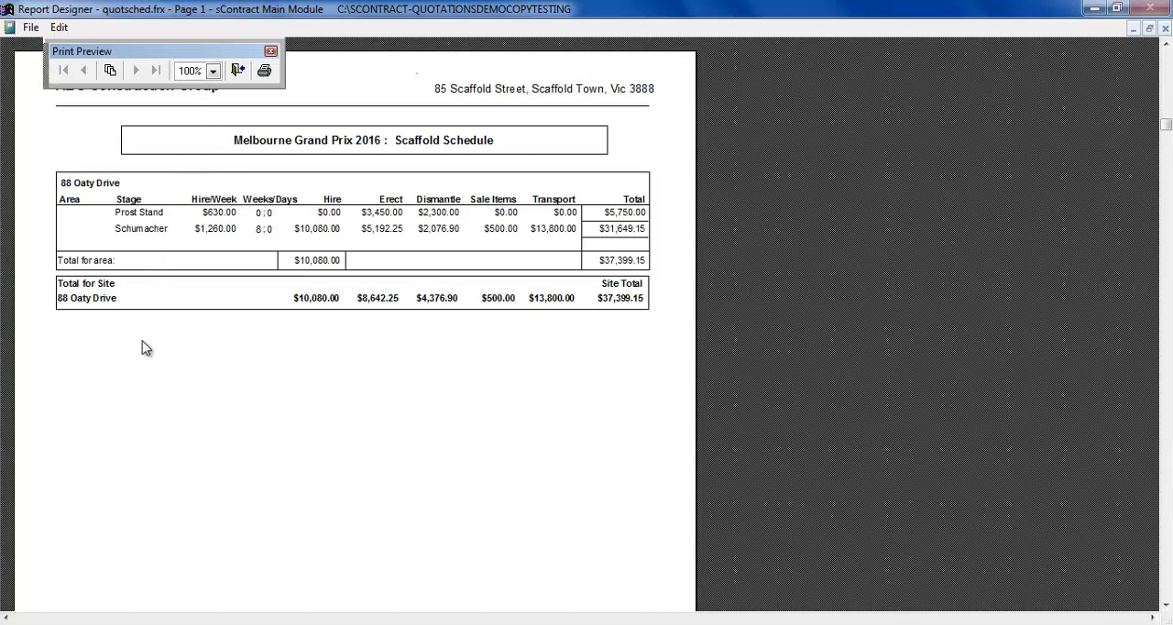
drag(177, 376, 209, 355)
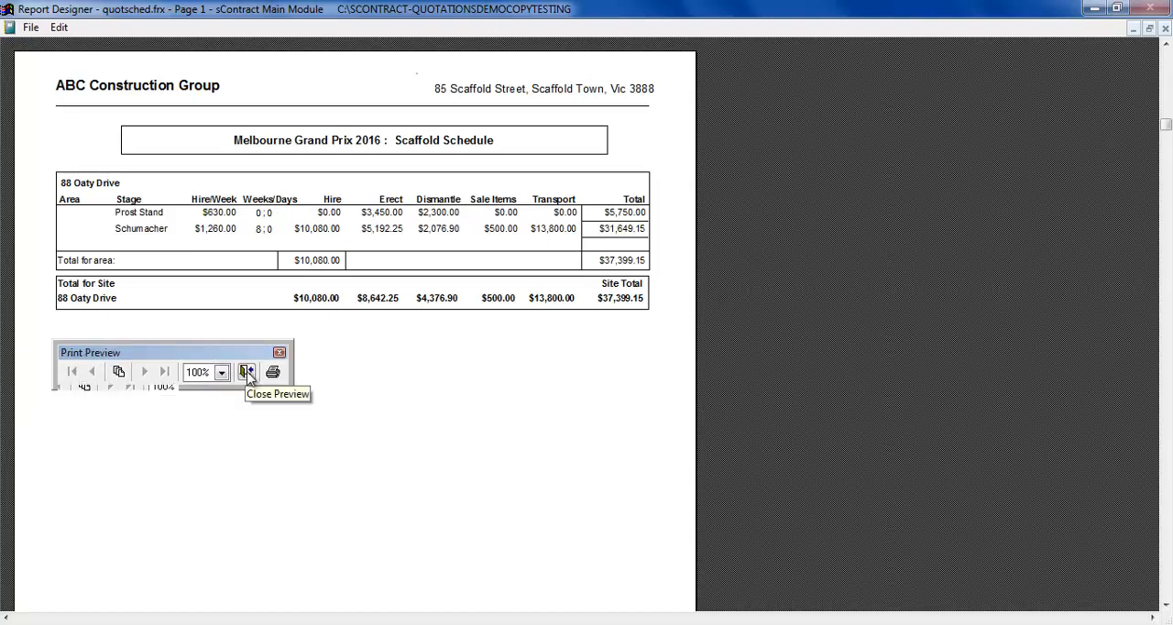
click(248, 372)
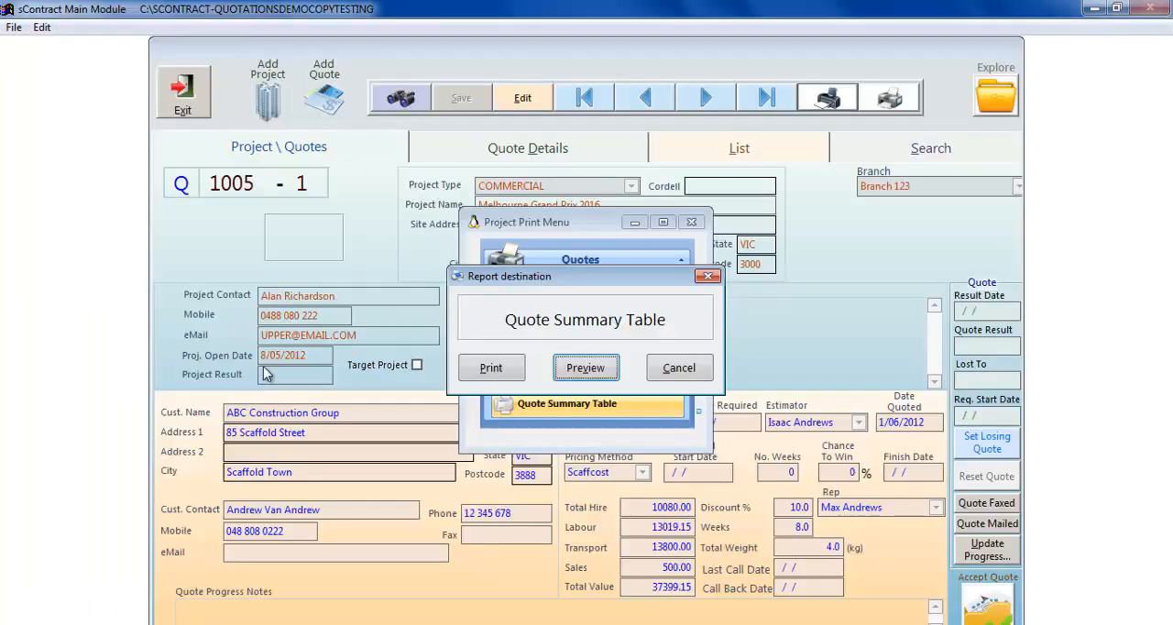
click(664, 371)
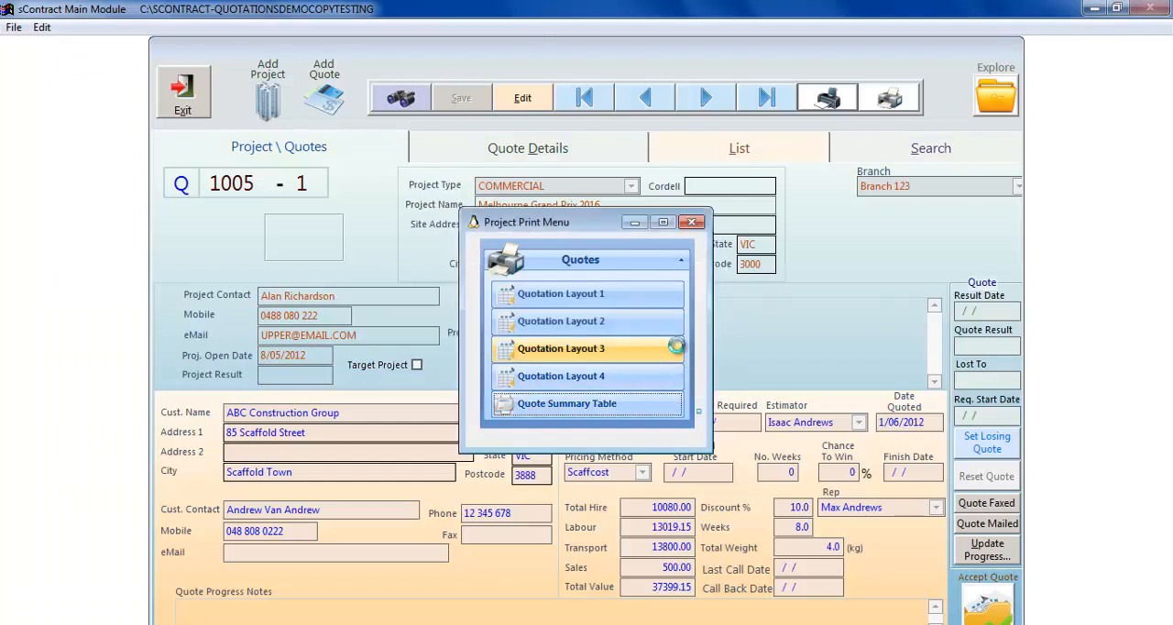
click(691, 222)
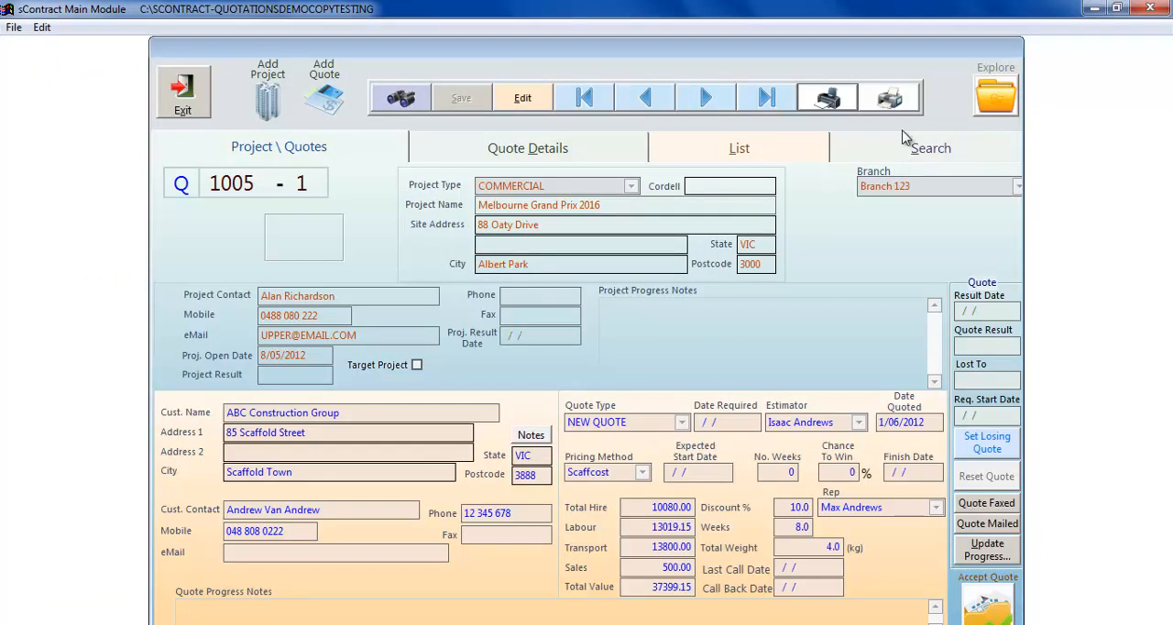
- Review the available customer contact, letter and project work scope reports, and close the list without running any
click(890, 99)
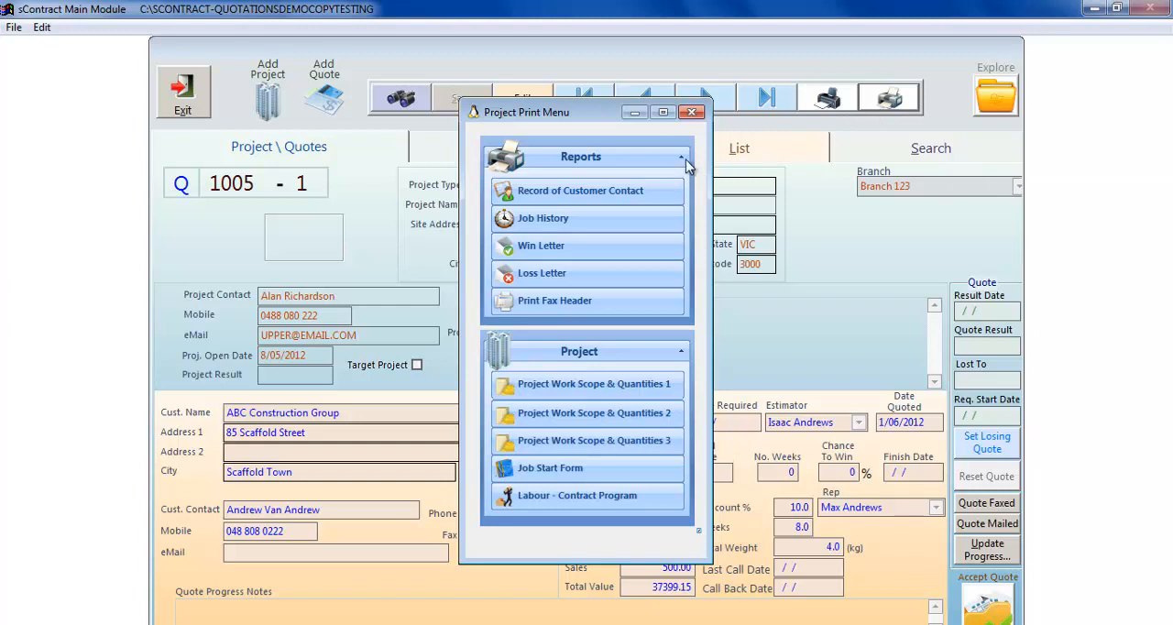
click(692, 112)
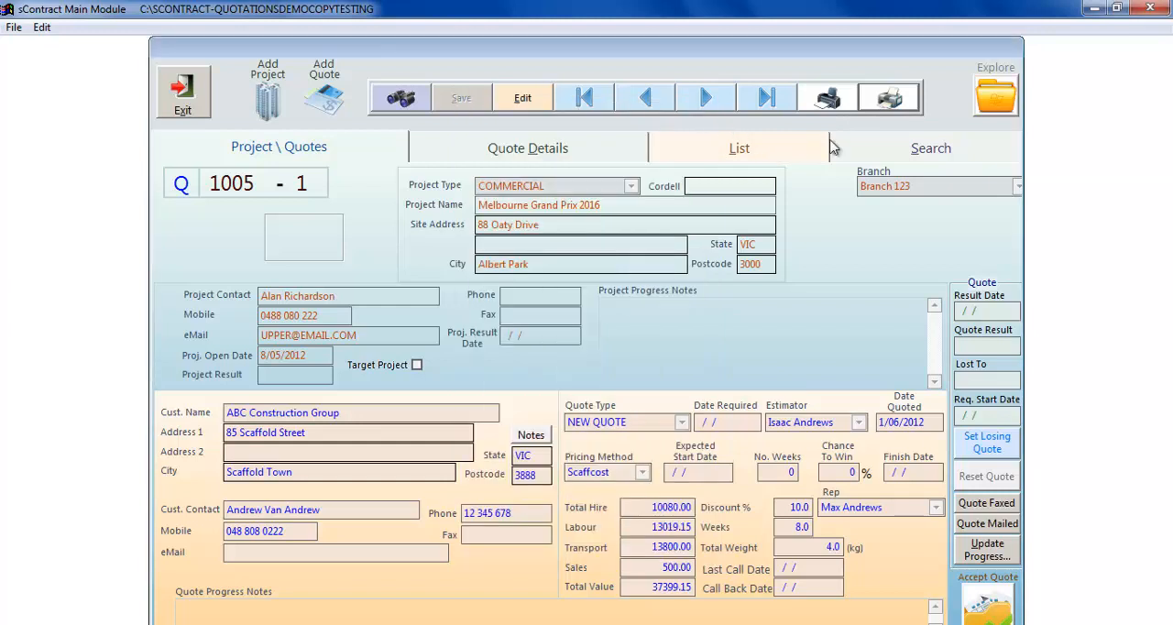
- Open the quote's job files folder and make its window taller to view the stored plans and drawings
click(994, 100)
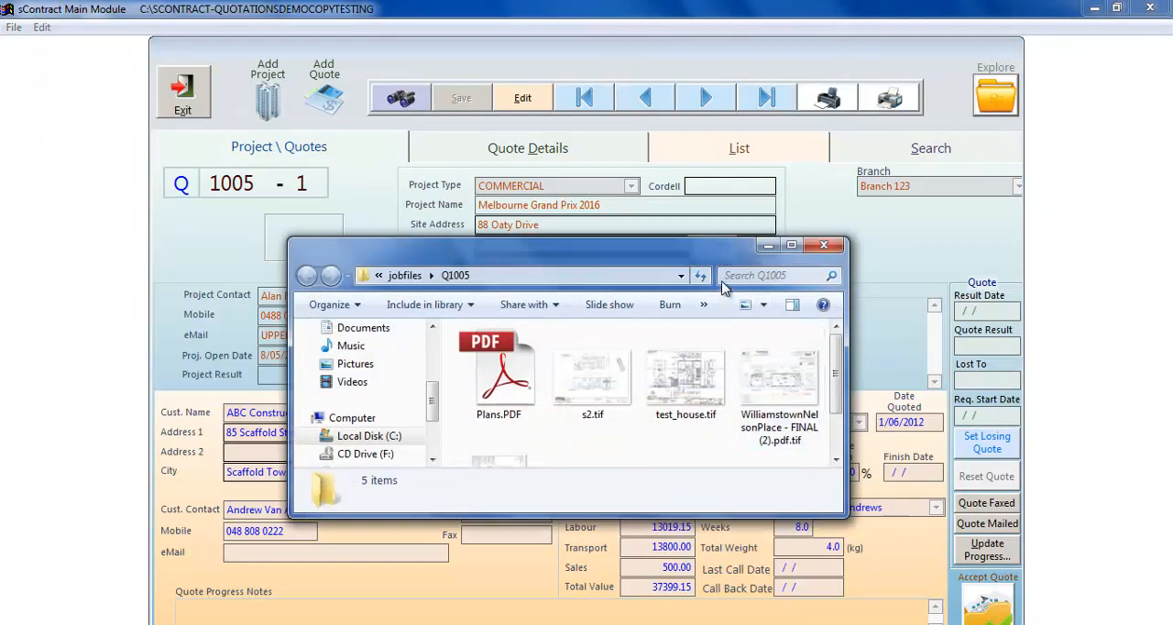
drag(710, 238, 710, 173)
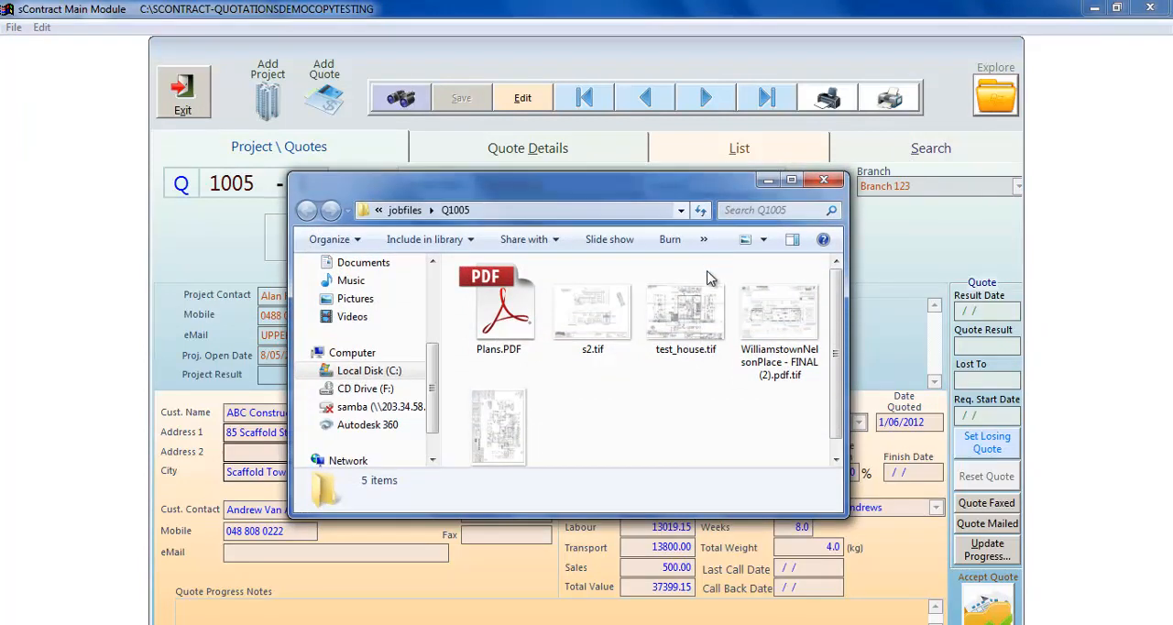